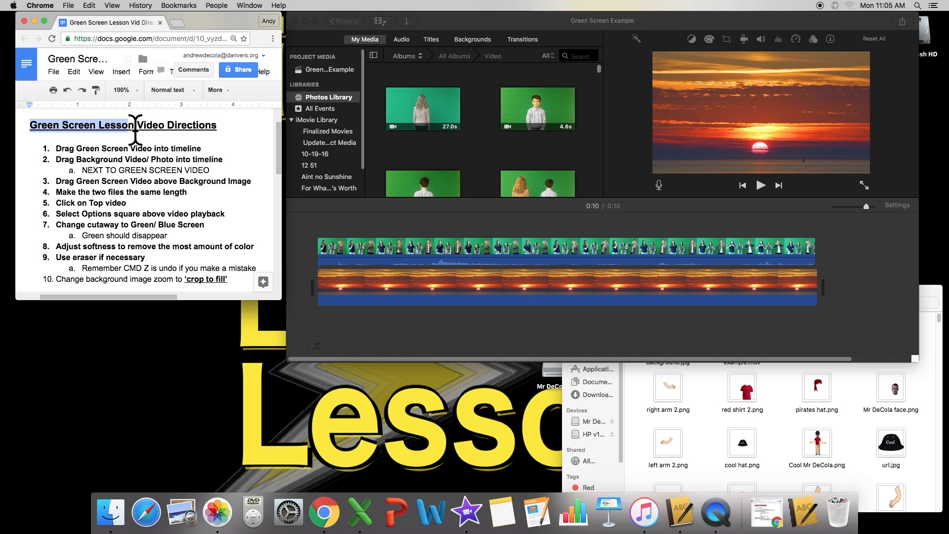
Deselect the lesson title in Google Docs and bring the iMovie example window forward.
{"action": "left_click", "coordinate": [225, 127]}
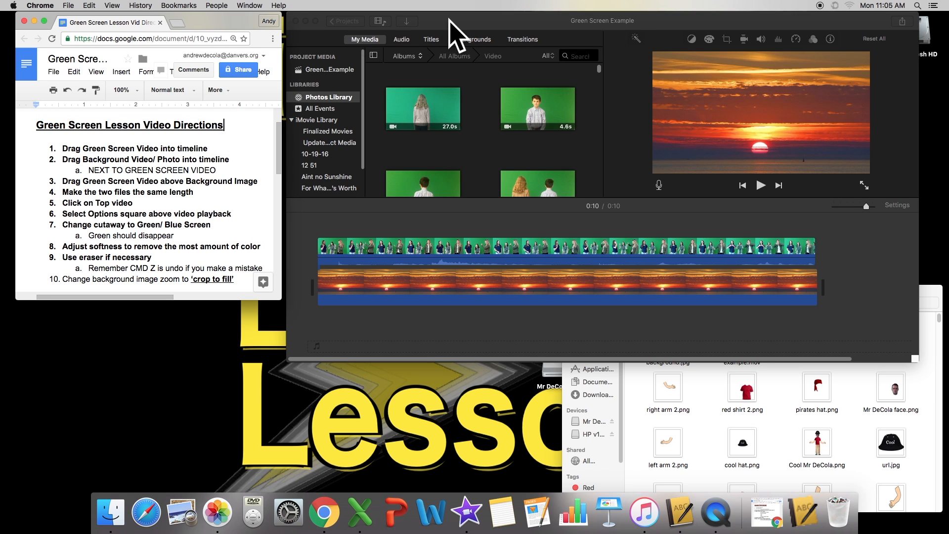
{"action": "left_click_drag", "start_coordinate": [451, 30], "coordinate": [439, 29]}
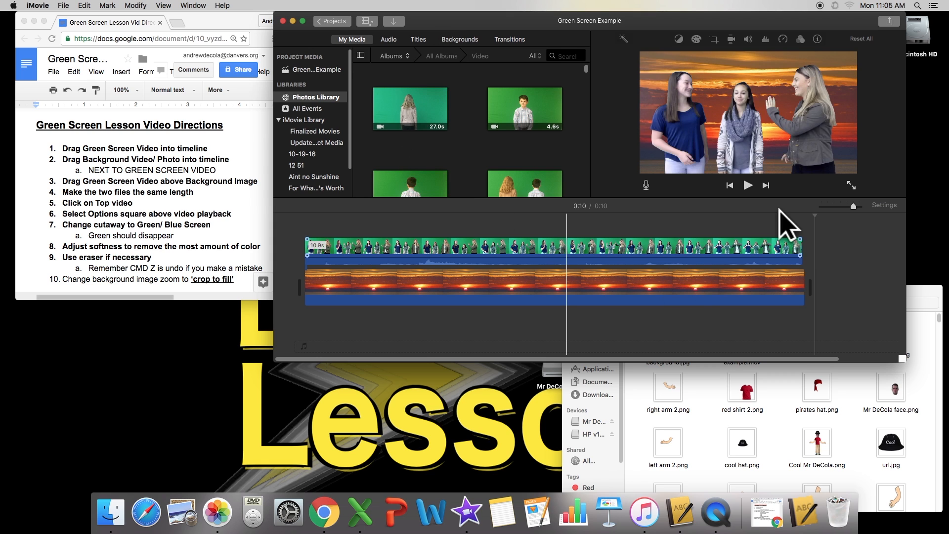
Select both the green-screen clip and the sunset background clip, then delete them from the timeline.
{"action": "mouse_move", "coordinate": [650, 19]}
{"action": "left_mouse_down"}
{"action": "mouse_move", "coordinate": [671, 32]}
{"action": "mouse_move", "coordinate": [645, 7]}
{"action": "left_mouse_up"}
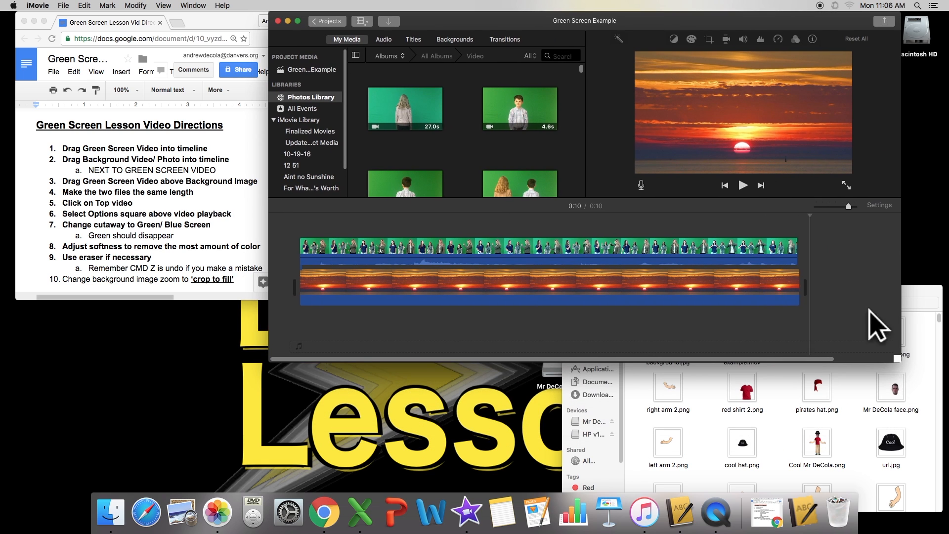
{"action": "left_click", "coordinate": [297, 314]}
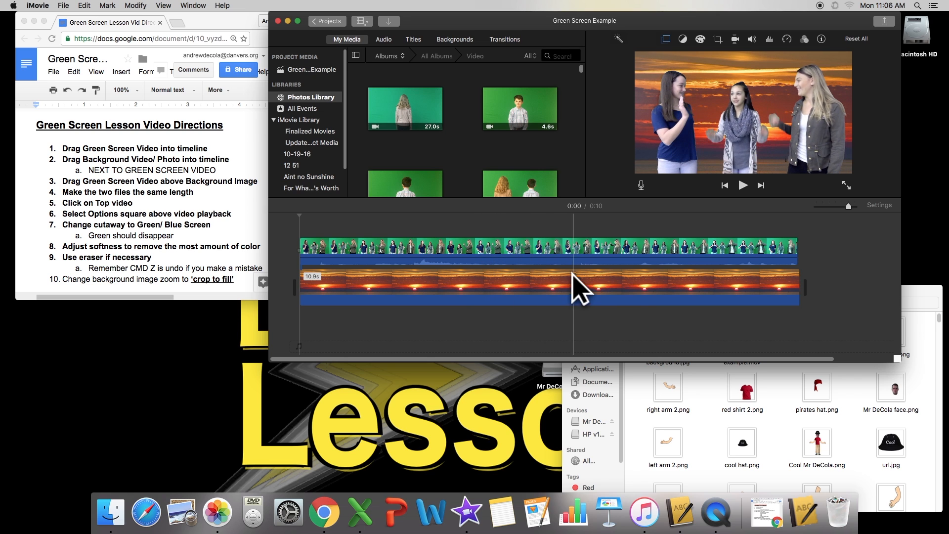
{"action": "left_click_drag", "start_coordinate": [883, 320], "coordinate": [661, 236]}
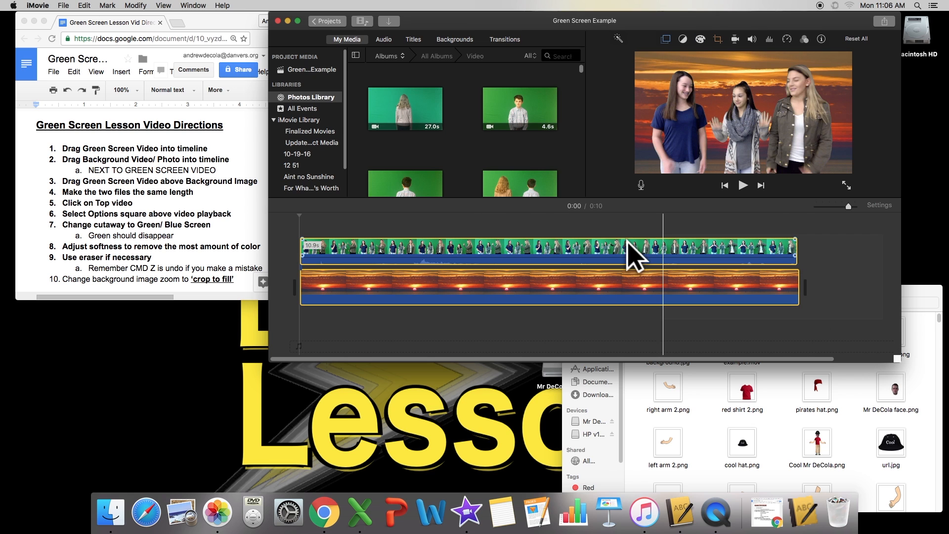
{"action": "left_click", "coordinate": [868, 275]}
{"action": "left_click", "coordinate": [753, 252]}
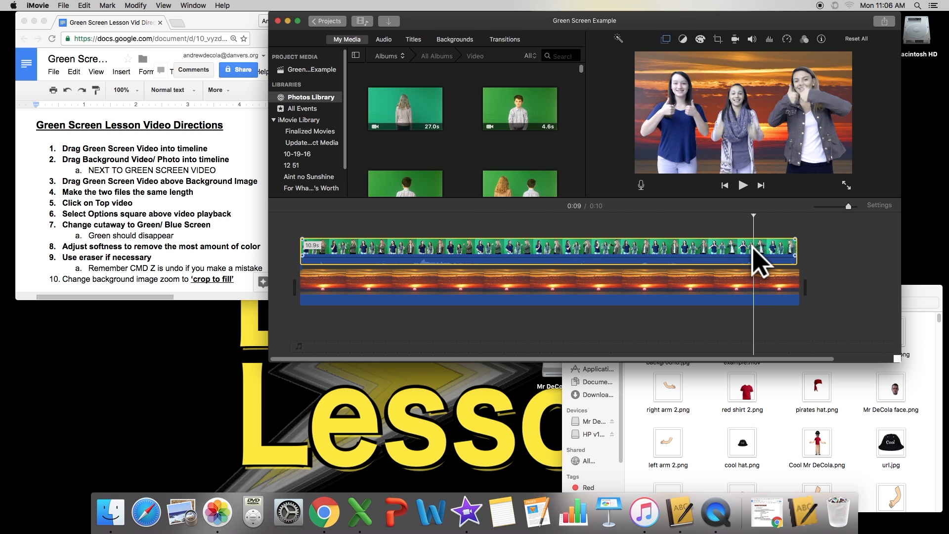
{"action": "left_click", "coordinate": [407, 287]}
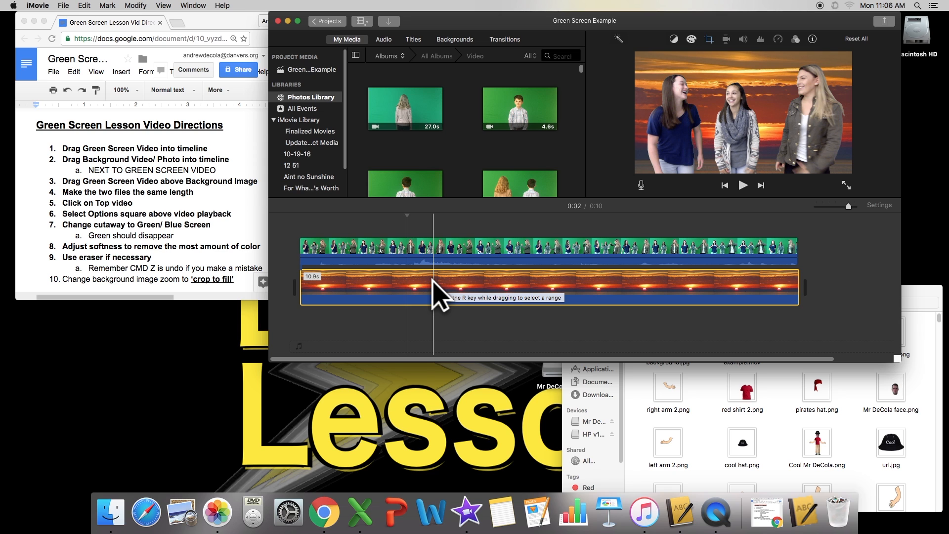
{"action": "left_click", "coordinate": [180, 185]}
{"action": "left_click", "coordinate": [821, 319]}
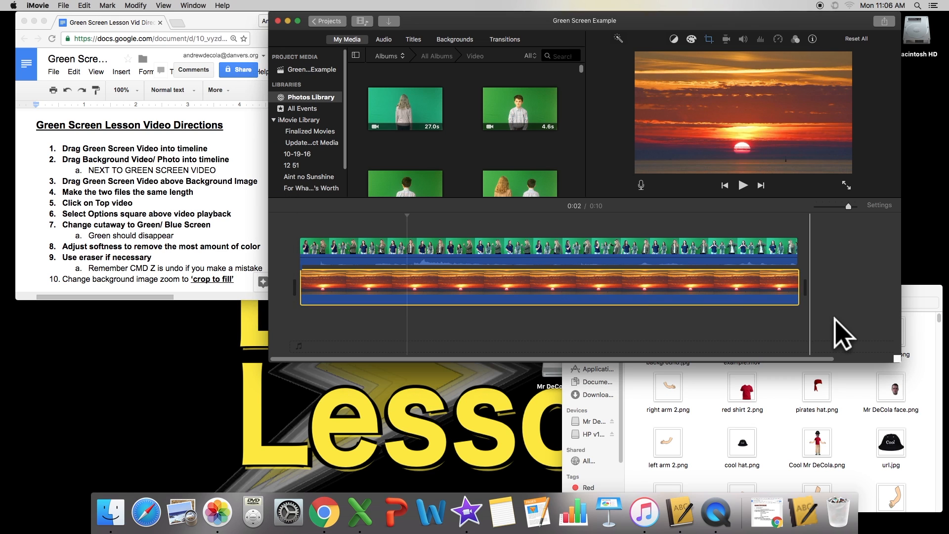
{"action": "left_click", "coordinate": [737, 250]}
{"action": "key", "text": "Delete"}
Highlight the first direction in the lesson doc about adding the video.
{"action": "left_click", "coordinate": [159, 150]}
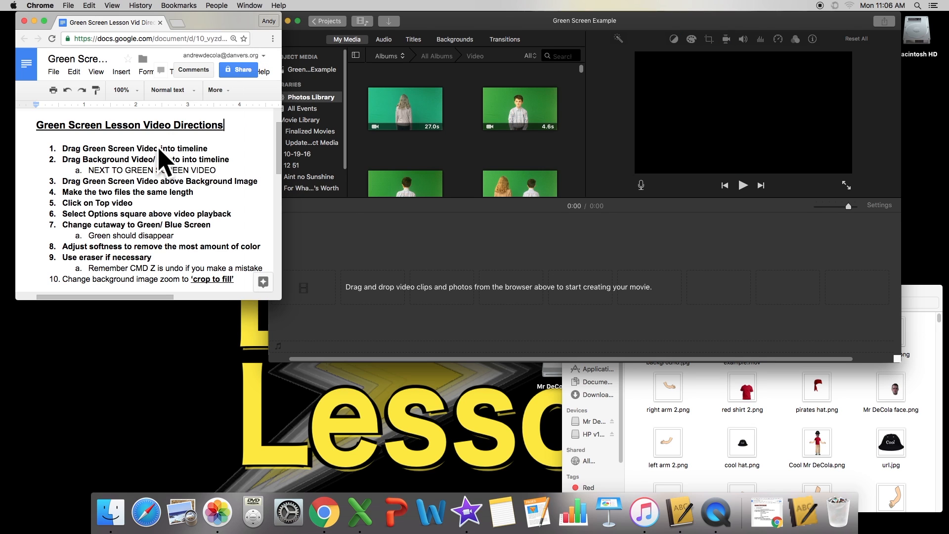
{"action": "left_click_drag", "start_coordinate": [62, 148], "coordinate": [225, 148]}
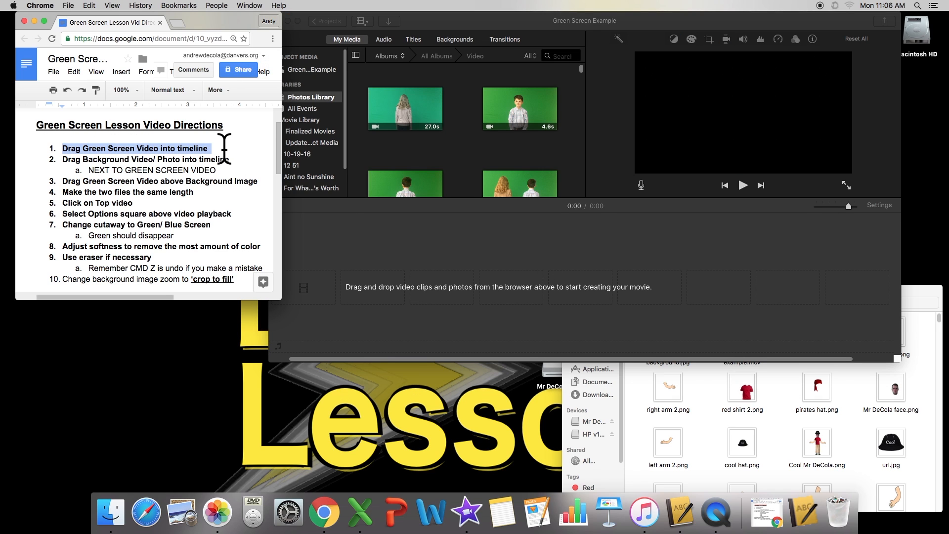
{"action": "left_click", "coordinate": [224, 148]}
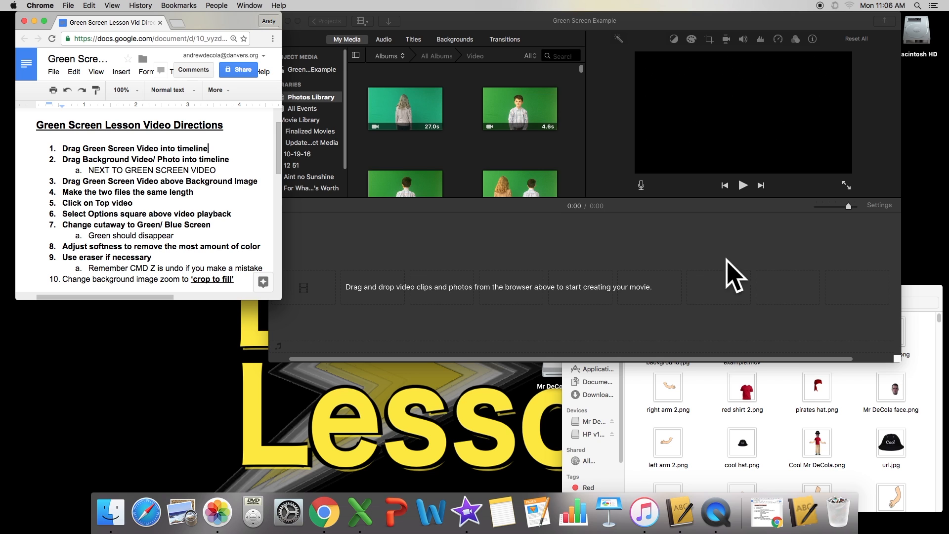
Add Green Screen example.mov to the iMovie timeline and mark the second direction about the background.
{"action": "left_click", "coordinate": [904, 291]}
{"action": "left_click_drag", "start_coordinate": [781, 298], "coordinate": [378, 263]}
{"action": "left_click", "coordinate": [302, 239]}
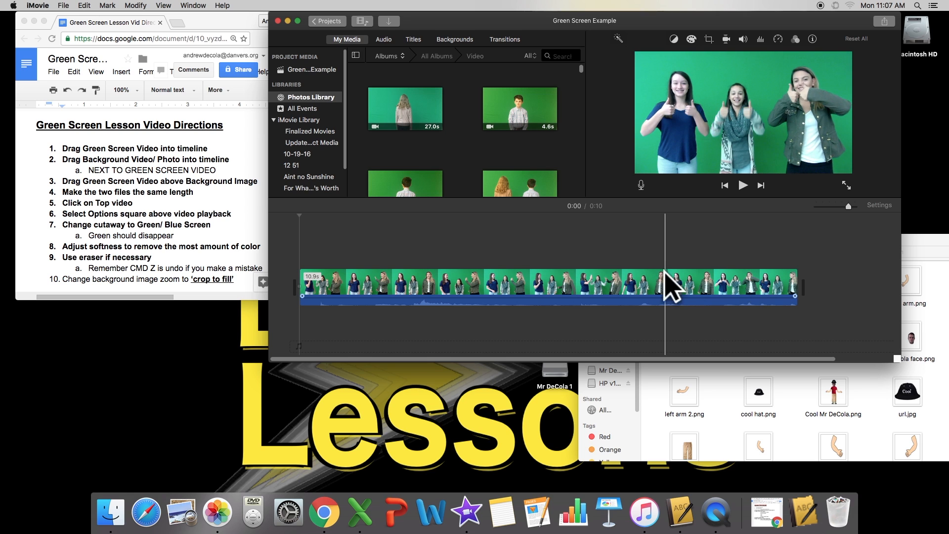
{"action": "left_click", "coordinate": [103, 159]}
{"action": "left_click_drag", "start_coordinate": [61, 159], "coordinate": [235, 160]}
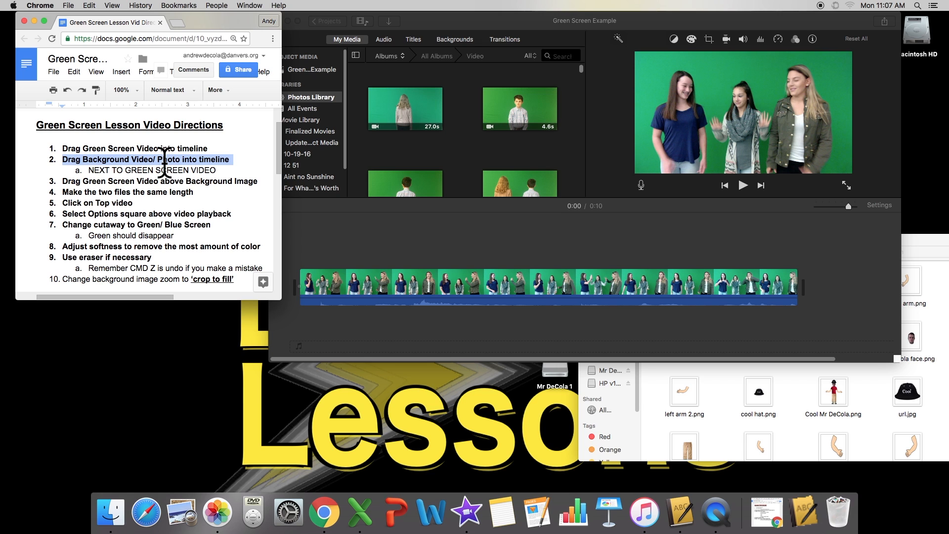
Drag sunset background.jpg from Finder into the timeline and mark the 'next to green screen video' note.
{"action": "left_click", "coordinate": [936, 252]}
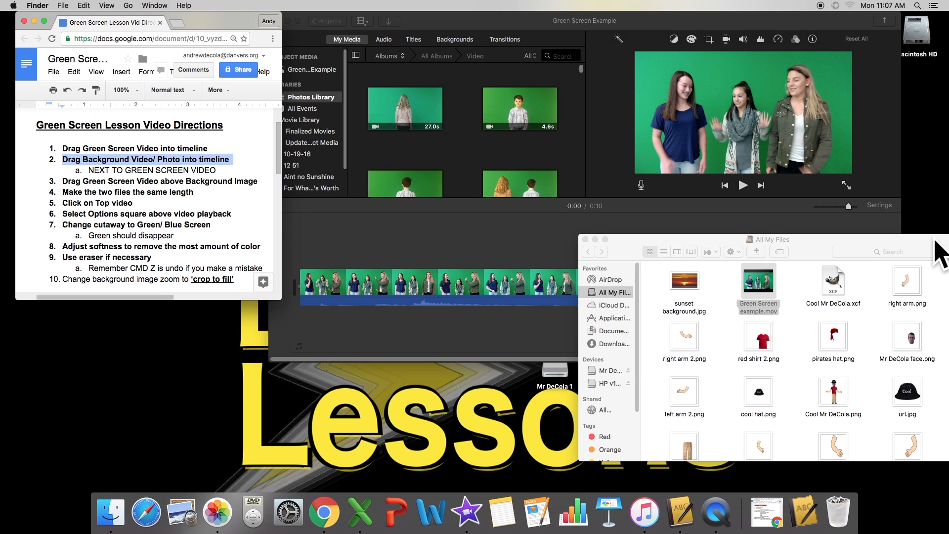
{"action": "left_click", "coordinate": [689, 282]}
{"action": "left_click_drag", "start_coordinate": [686, 281], "coordinate": [328, 222]}
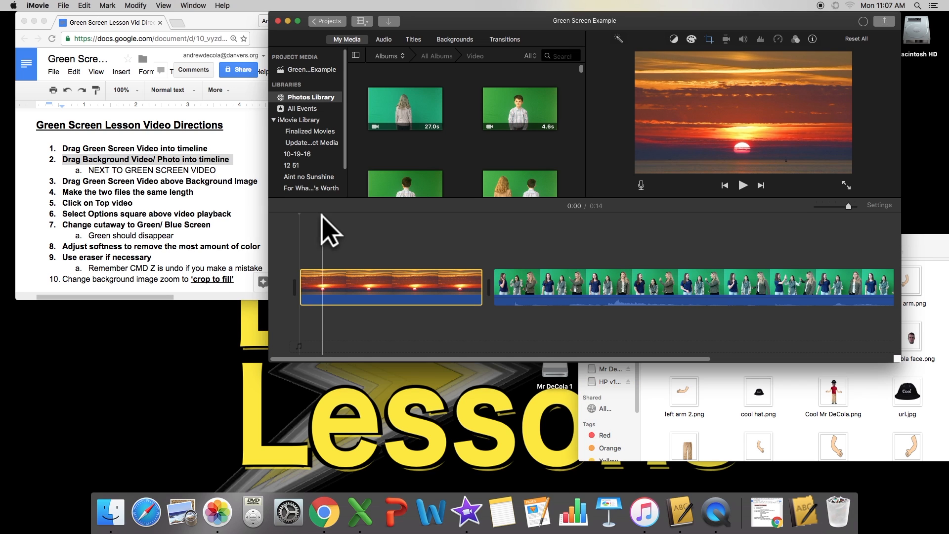
{"action": "left_click", "coordinate": [203, 174]}
{"action": "left_click_drag", "start_coordinate": [90, 172], "coordinate": [224, 173]}
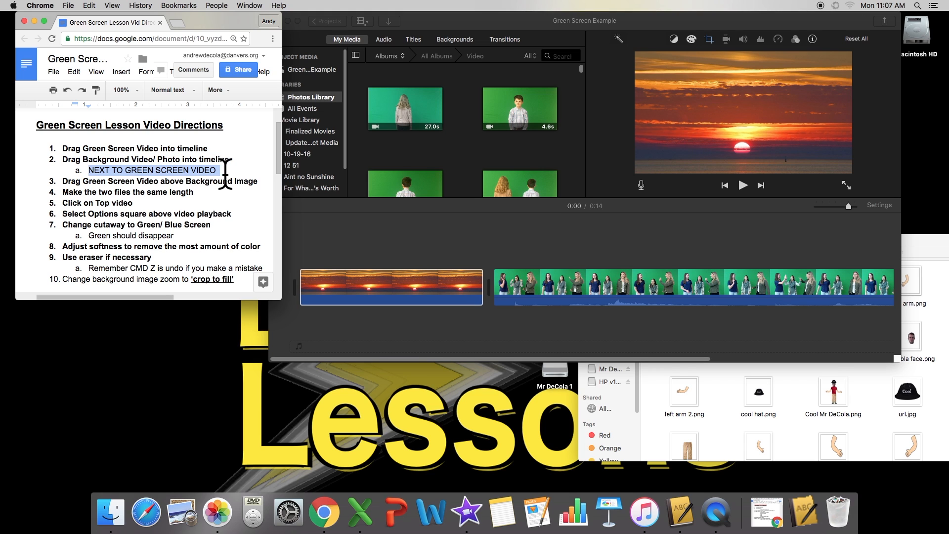
Check the two timeline clips and highlight the third direction about stacking them.
{"action": "left_click", "coordinate": [566, 250]}
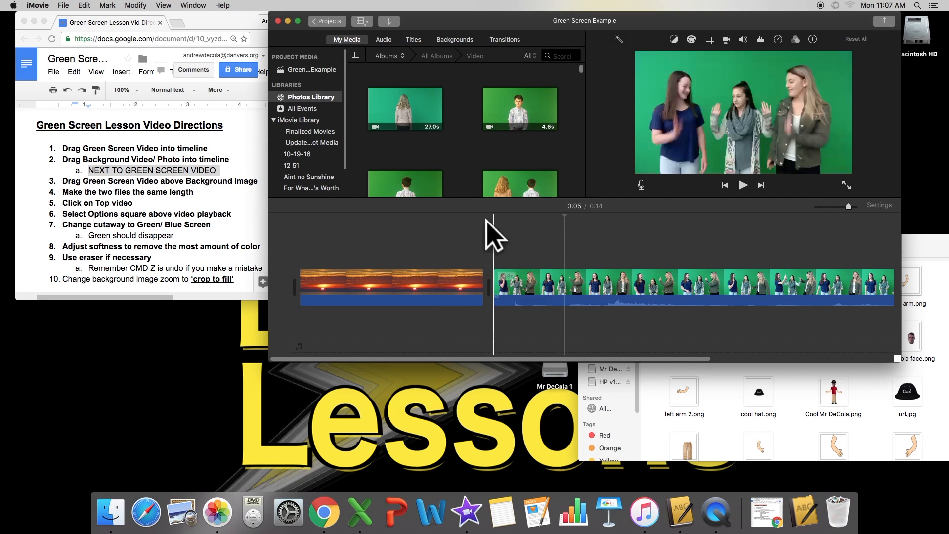
{"action": "left_click", "coordinate": [457, 292]}
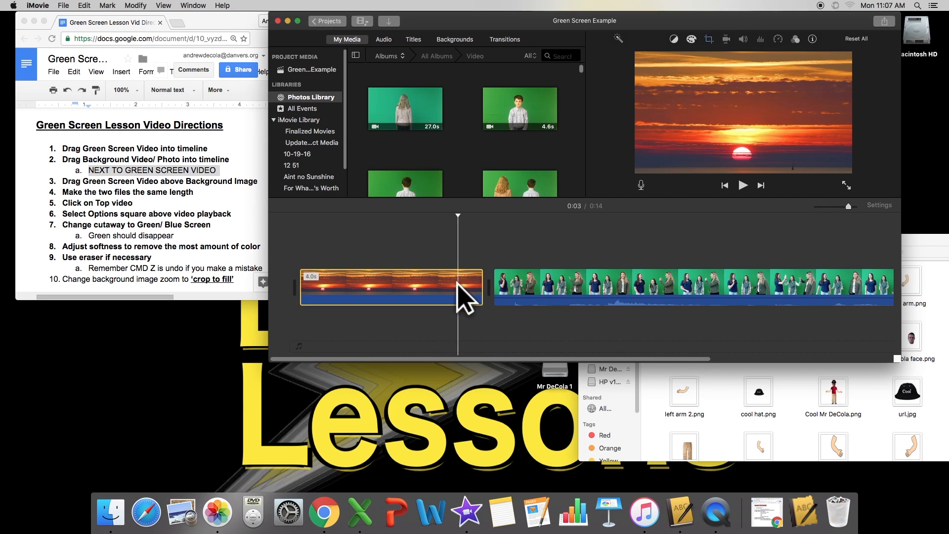
{"action": "left_click", "coordinate": [528, 280]}
{"action": "left_click", "coordinate": [426, 233]}
{"action": "left_click", "coordinate": [164, 185]}
{"action": "left_click", "coordinate": [75, 181]}
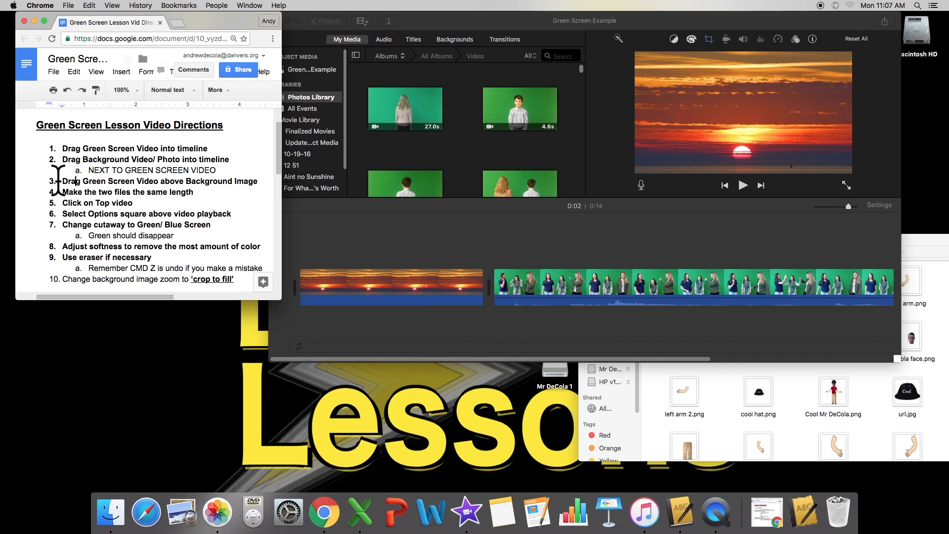
{"action": "left_click_drag", "start_coordinate": [63, 180], "coordinate": [246, 185]}
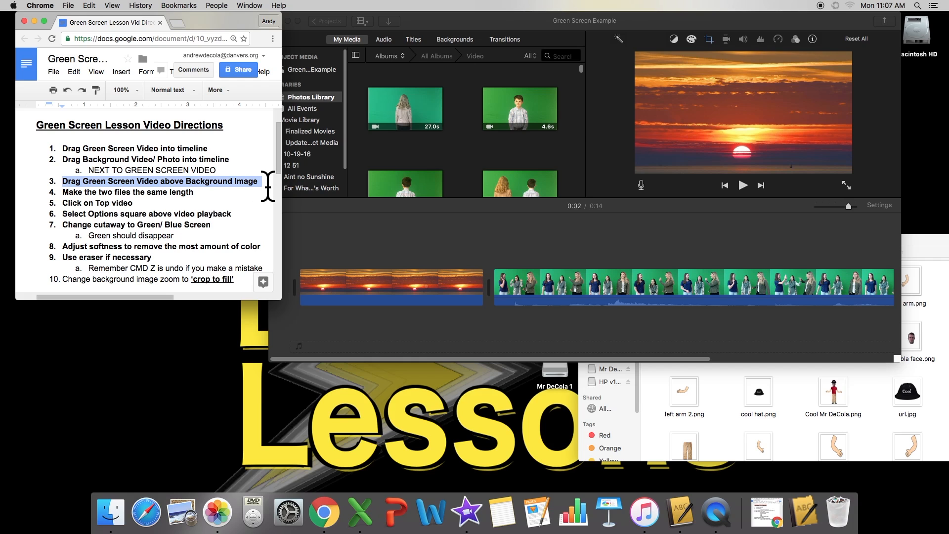
Drag the green-screen clip up so it sits above the sunset background clip.
{"action": "left_click", "coordinate": [415, 250]}
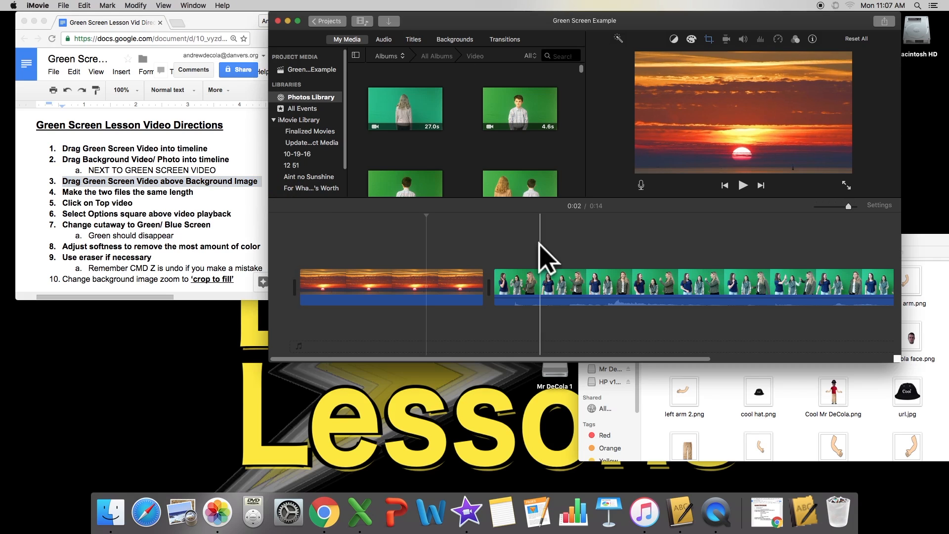
{"action": "left_click", "coordinate": [572, 281]}
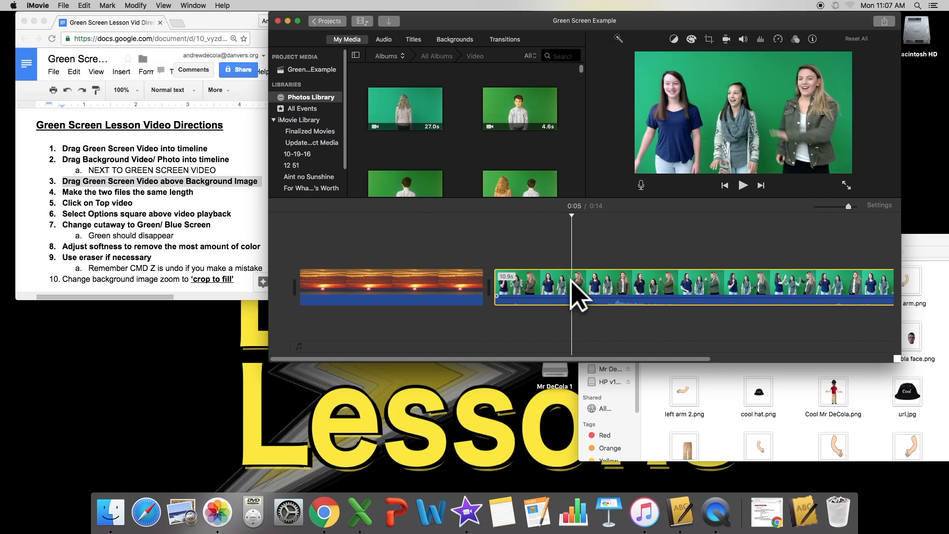
{"action": "left_click_drag", "start_coordinate": [572, 280], "coordinate": [345, 254]}
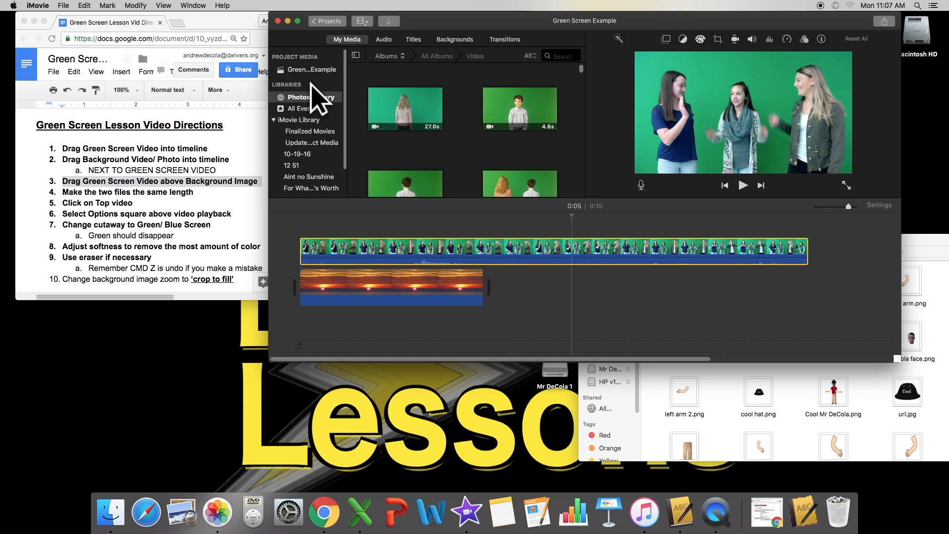
{"action": "left_click", "coordinate": [248, 182]}
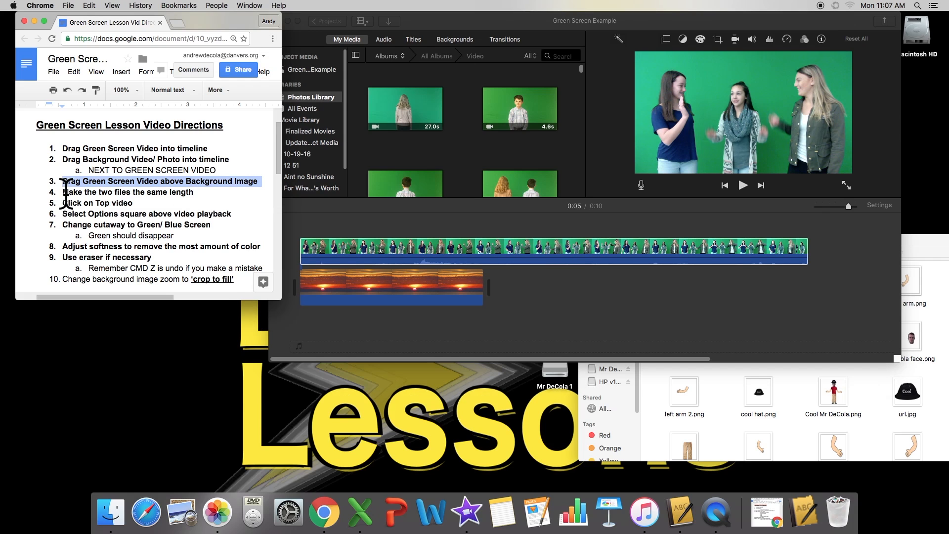
Stretch the sunset background clip to 10.9s so it ends with the green-screen clip.
{"action": "left_click_drag", "start_coordinate": [62, 192], "coordinate": [183, 192]}
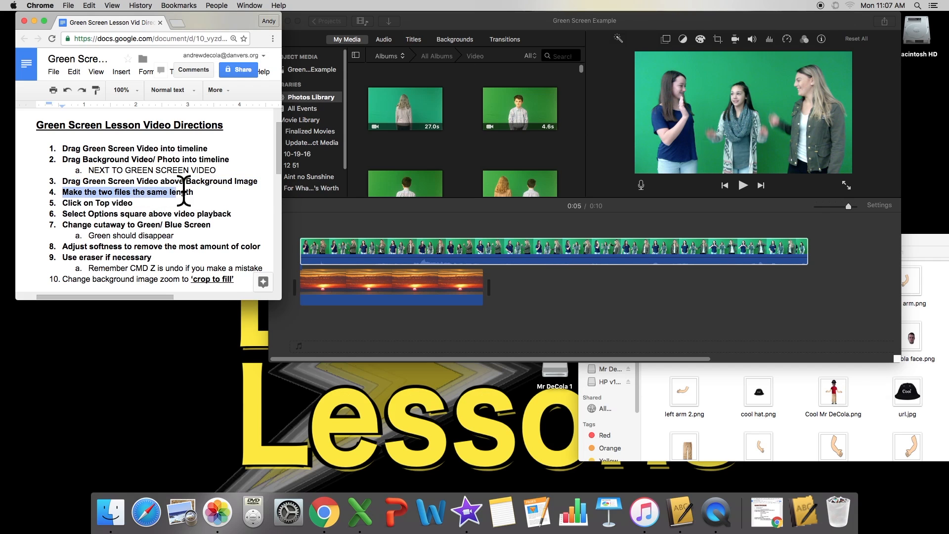
{"action": "left_click", "coordinate": [299, 218]}
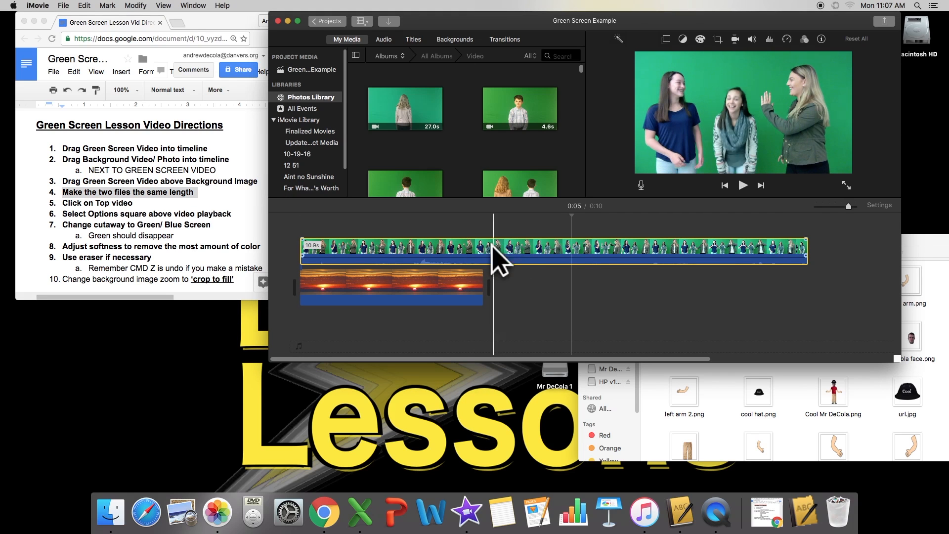
{"action": "left_click", "coordinate": [427, 287]}
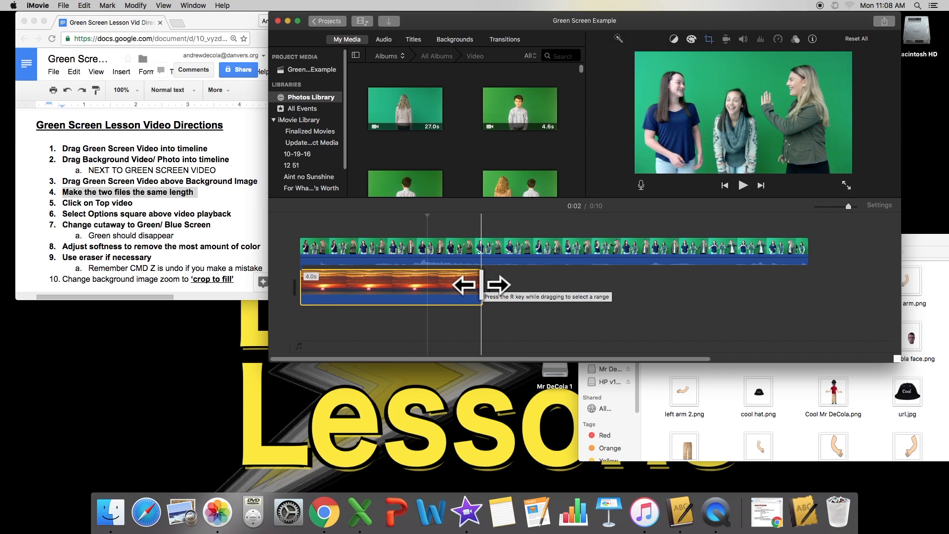
{"action": "left_click_drag", "start_coordinate": [482, 285], "coordinate": [805, 290]}
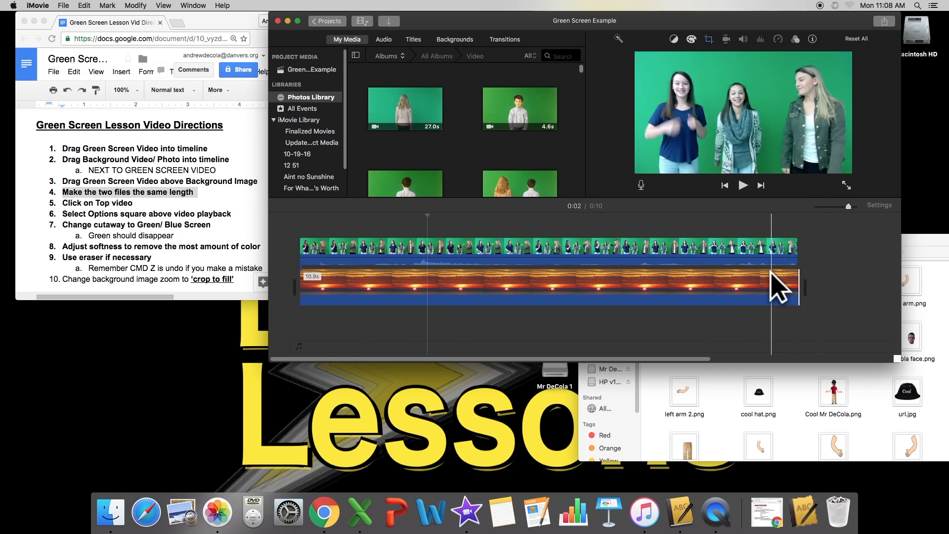
{"action": "left_click", "coordinate": [769, 289]}
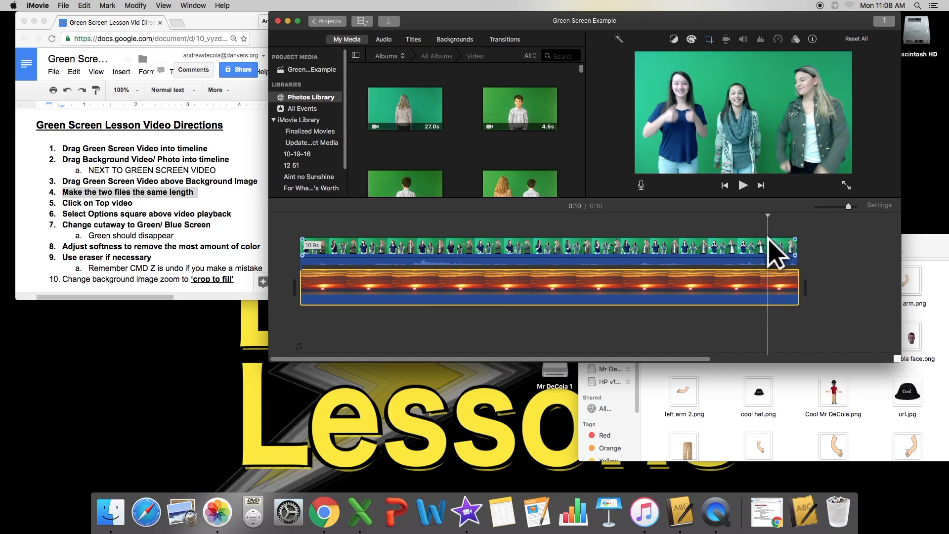
{"action": "left_click", "coordinate": [810, 292]}
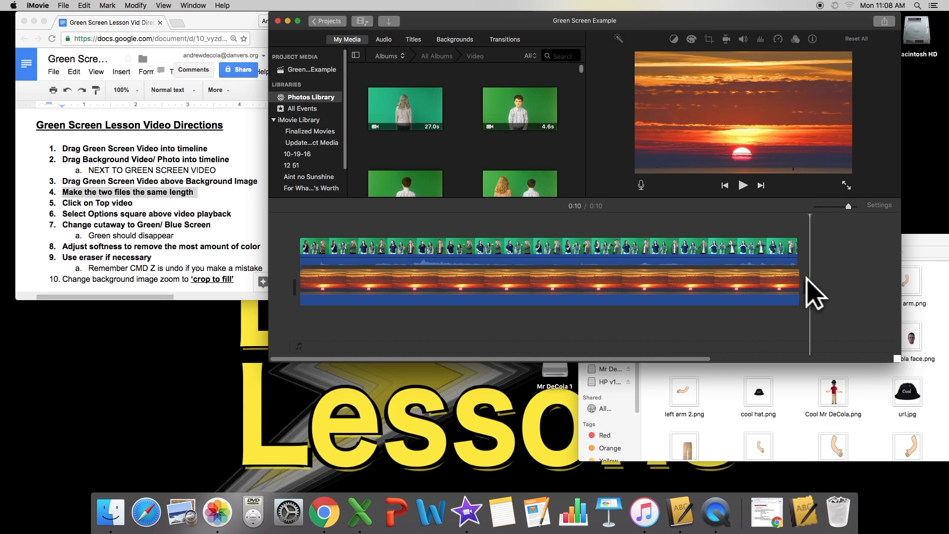
{"action": "left_click_drag", "start_coordinate": [798, 285], "coordinate": [796, 289]}
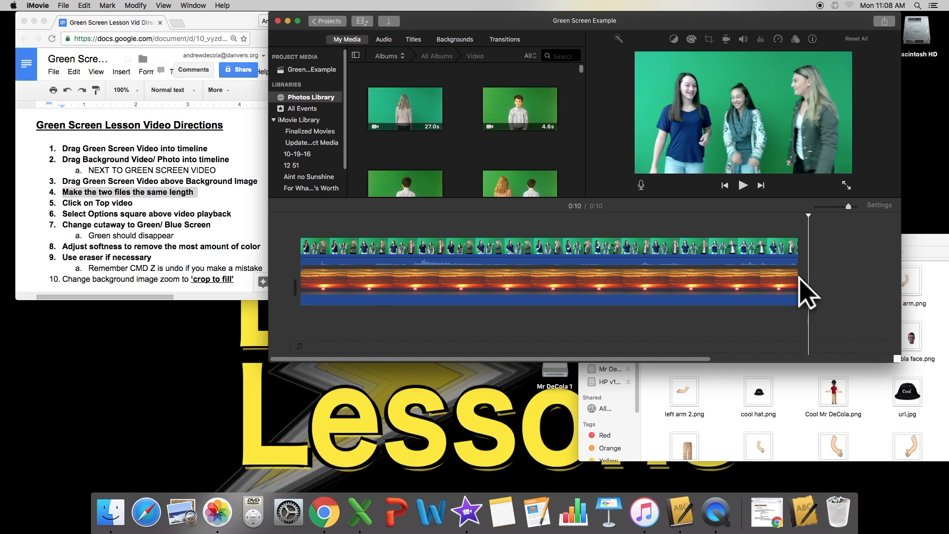
{"action": "left_click", "coordinate": [138, 210]}
{"action": "left_click", "coordinate": [61, 200]}
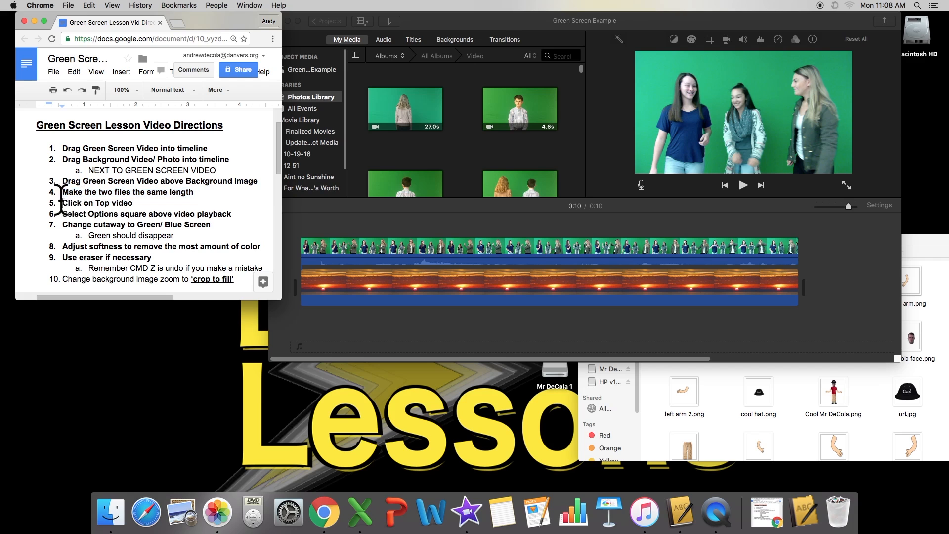
Select the top green-screen clip and show its Video Overlay Settings, currently set to Cutaway.
{"action": "left_click_drag", "start_coordinate": [61, 202], "coordinate": [164, 203]}
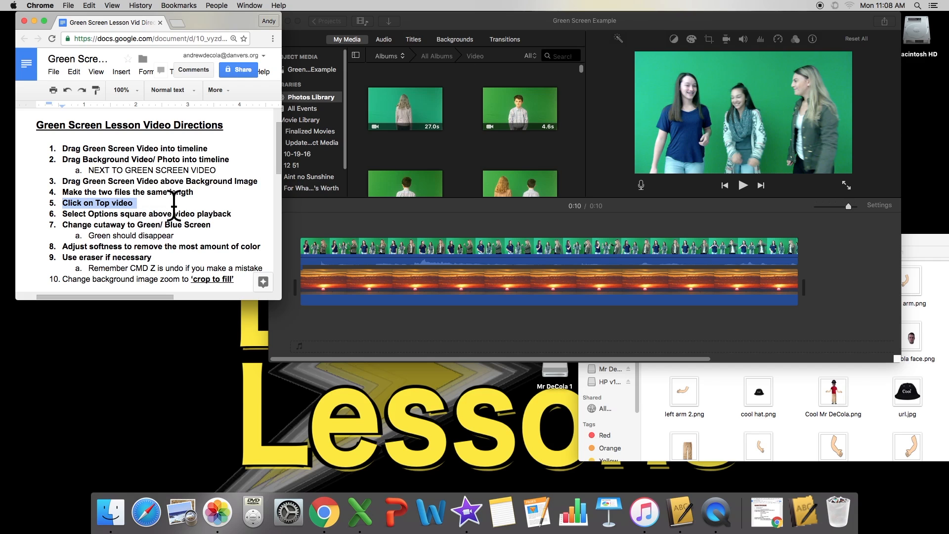
{"action": "left_click", "coordinate": [370, 233]}
{"action": "left_click", "coordinate": [375, 247]}
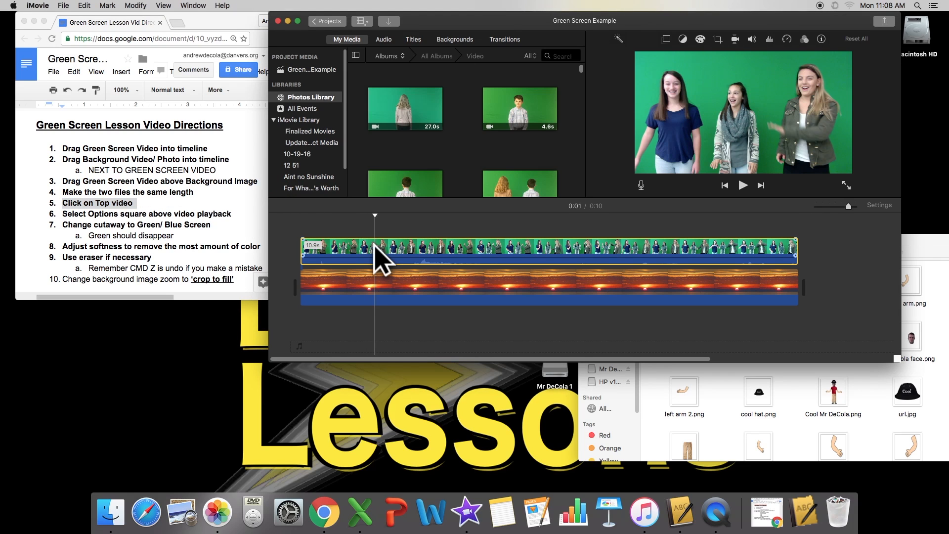
{"action": "left_click", "coordinate": [129, 226]}
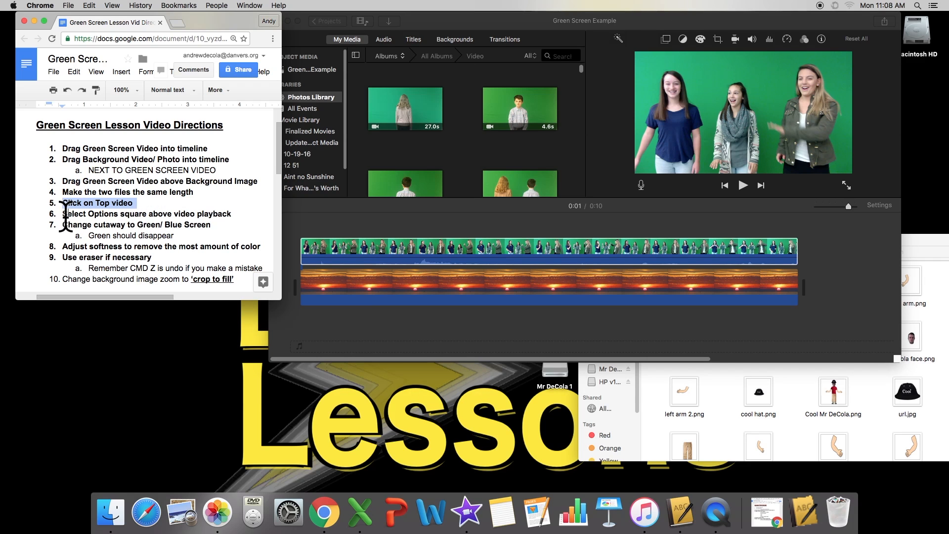
{"action": "left_click", "coordinate": [58, 203]}
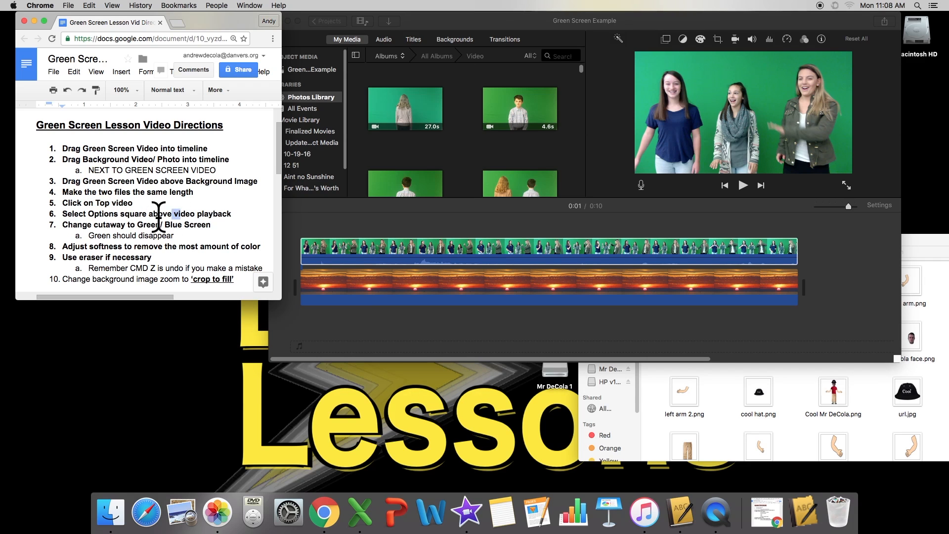
{"action": "left_click", "coordinate": [381, 250]}
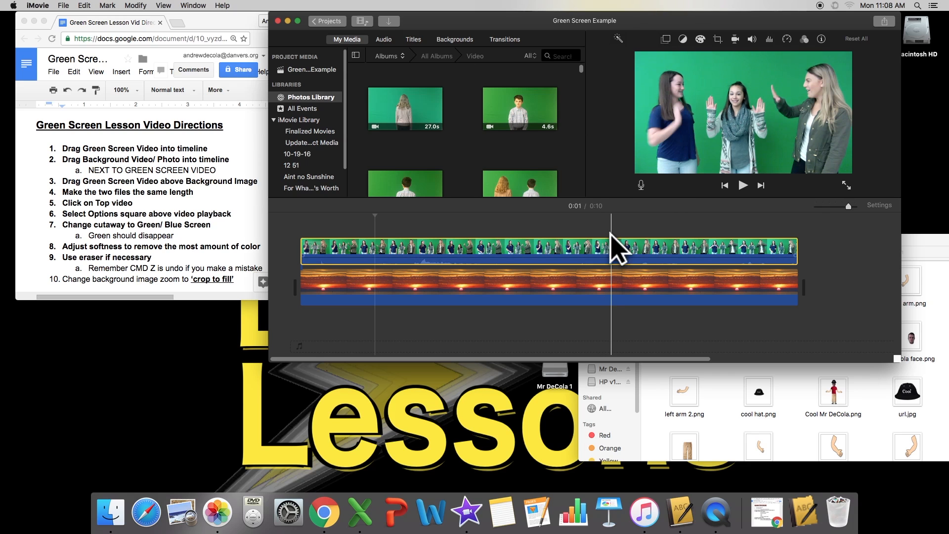
{"action": "left_click", "coordinate": [666, 39]}
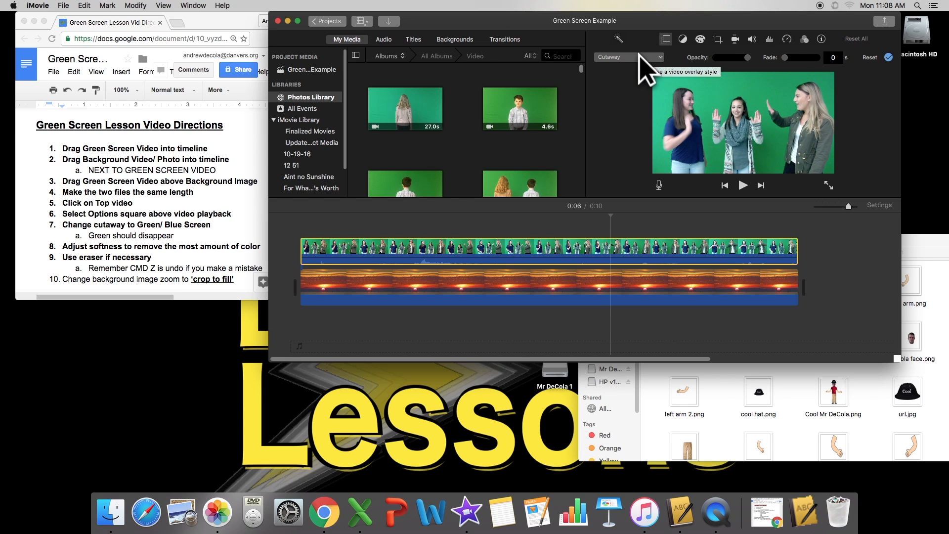
Highlight step 7 in the doc and pick Green/Blue Screen from the overlay style list.
{"action": "left_click", "coordinate": [205, 213]}
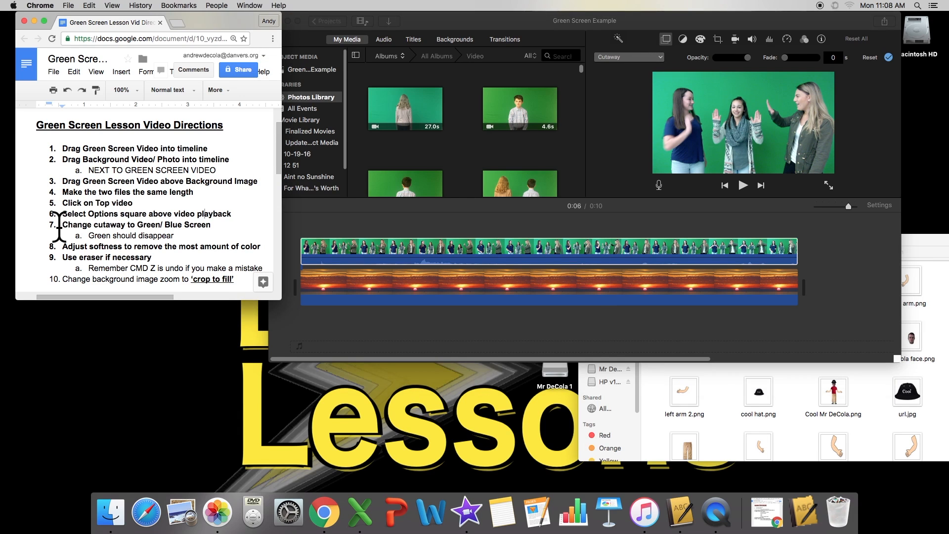
{"action": "left_click_drag", "start_coordinate": [59, 224], "coordinate": [222, 225]}
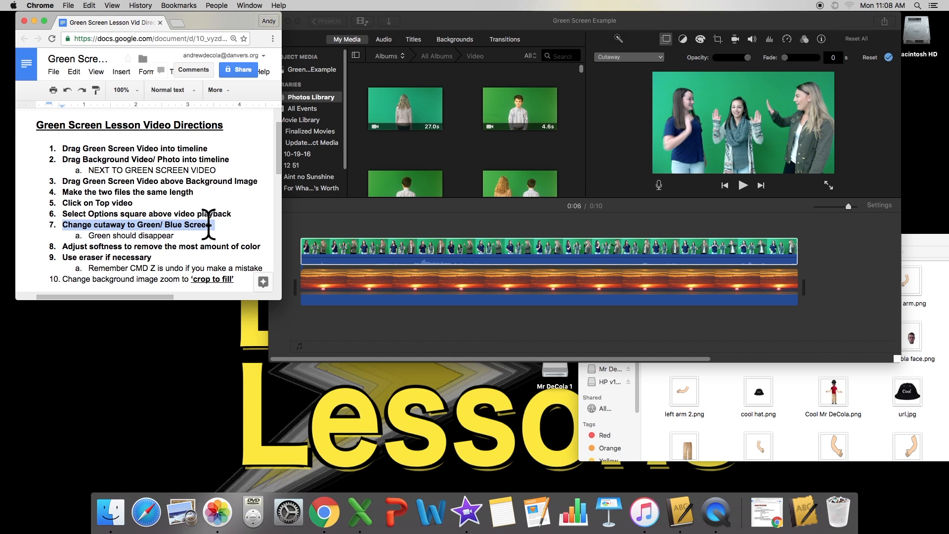
{"action": "left_click", "coordinate": [633, 56]}
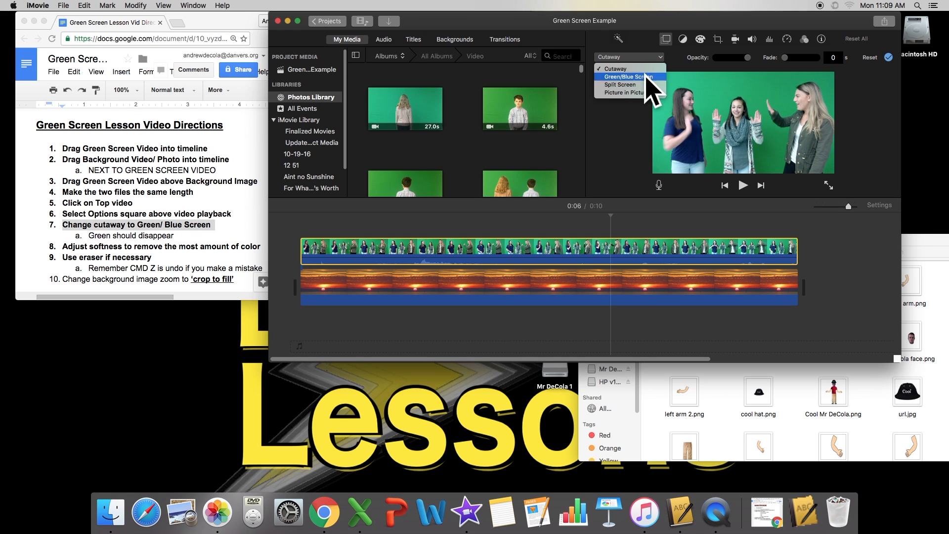
{"action": "left_click", "coordinate": [645, 76]}
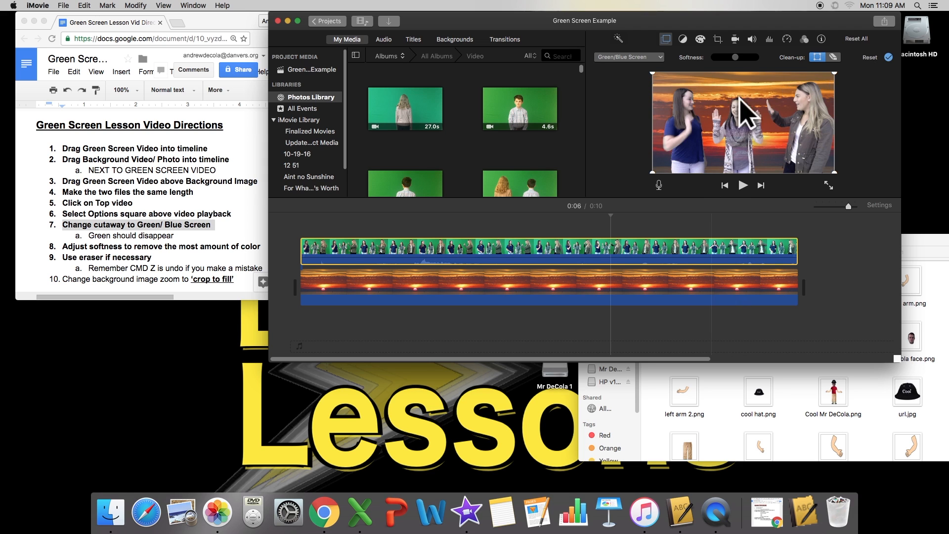
Reselect the green-screen clip and set its overlay style to Green/Blue Screen.
{"action": "left_click", "coordinate": [700, 252]}
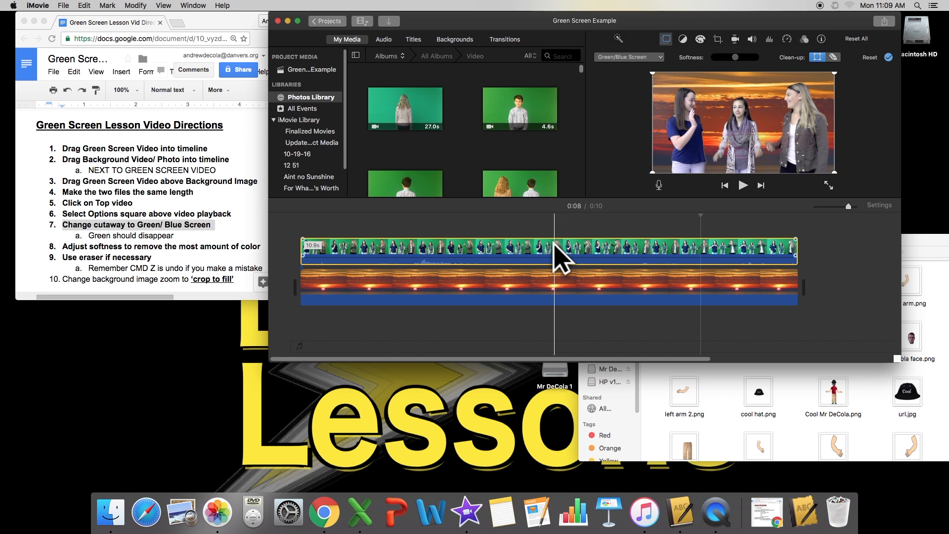
{"action": "left_click", "coordinate": [853, 273]}
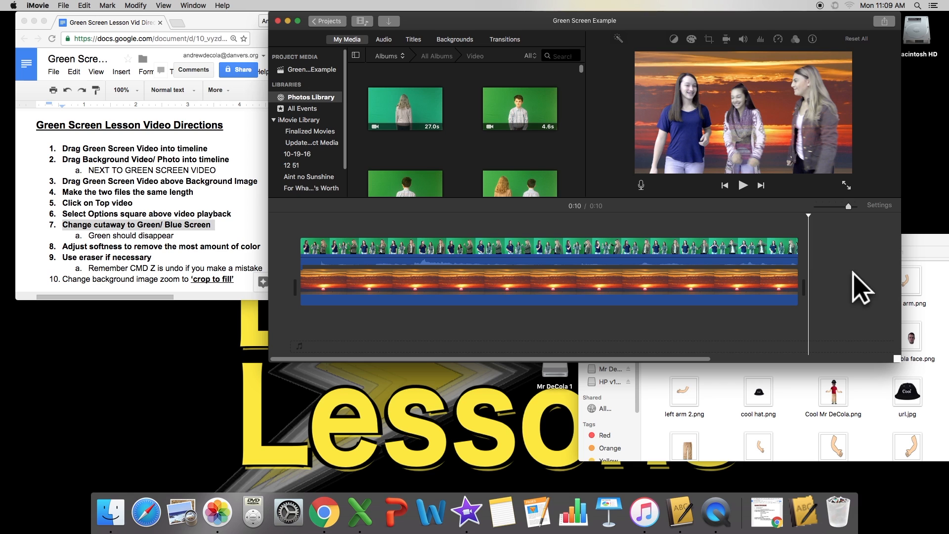
{"action": "left_click", "coordinate": [636, 242]}
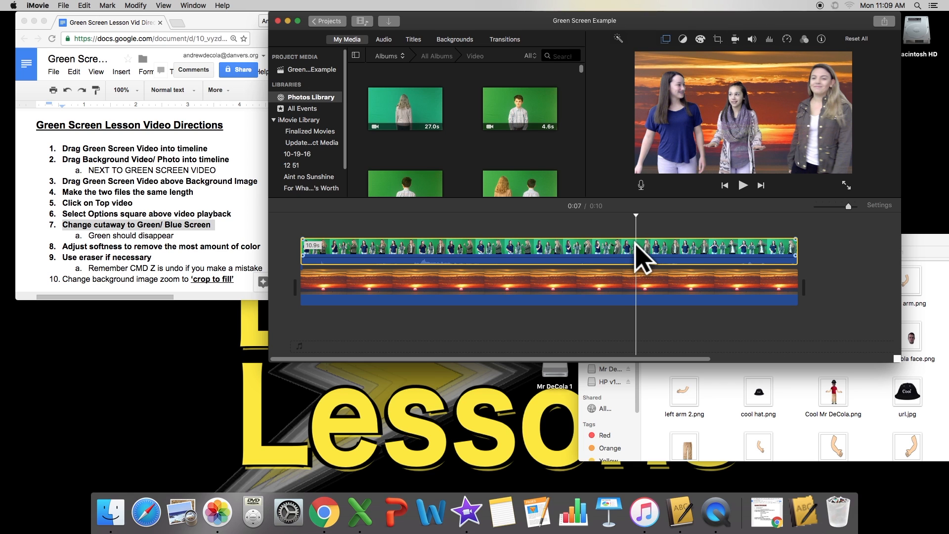
{"action": "left_click", "coordinate": [666, 39]}
{"action": "left_click", "coordinate": [647, 57]}
{"action": "left_click", "coordinate": [638, 78]}
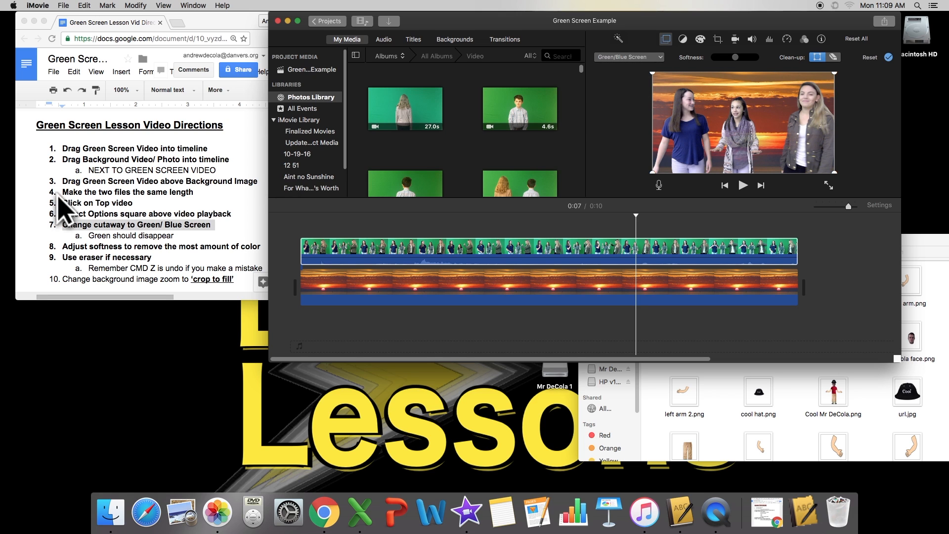
Highlight the softness step in the directions, then switch back to the iMovie project.
{"action": "left_click", "coordinate": [92, 213]}
{"action": "left_click_drag", "start_coordinate": [90, 235], "coordinate": [195, 236]}
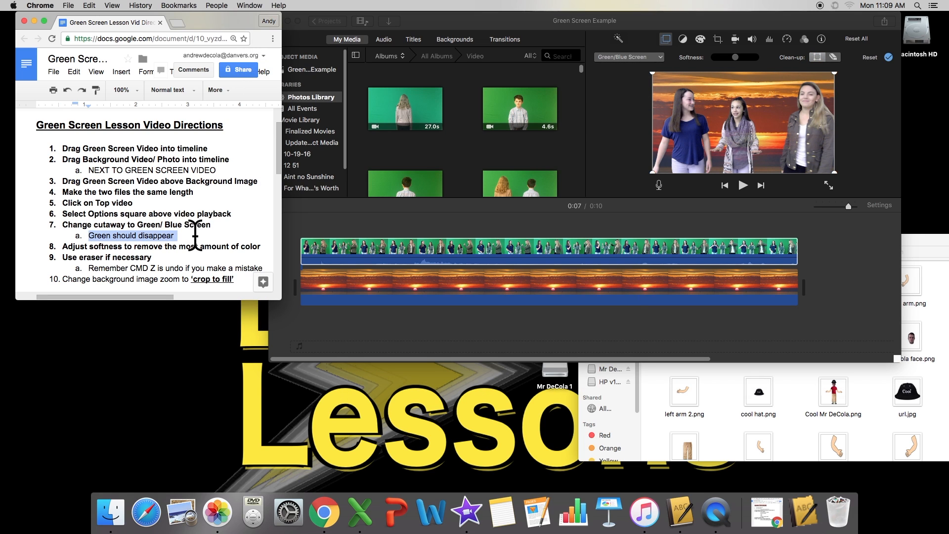
{"action": "left_click", "coordinate": [195, 236]}
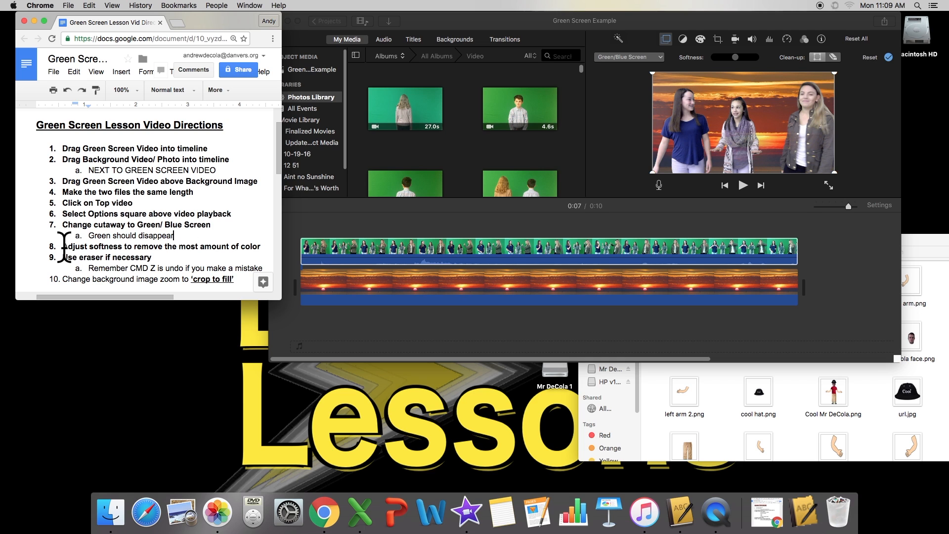
{"action": "left_click_drag", "start_coordinate": [62, 246], "coordinate": [251, 250]}
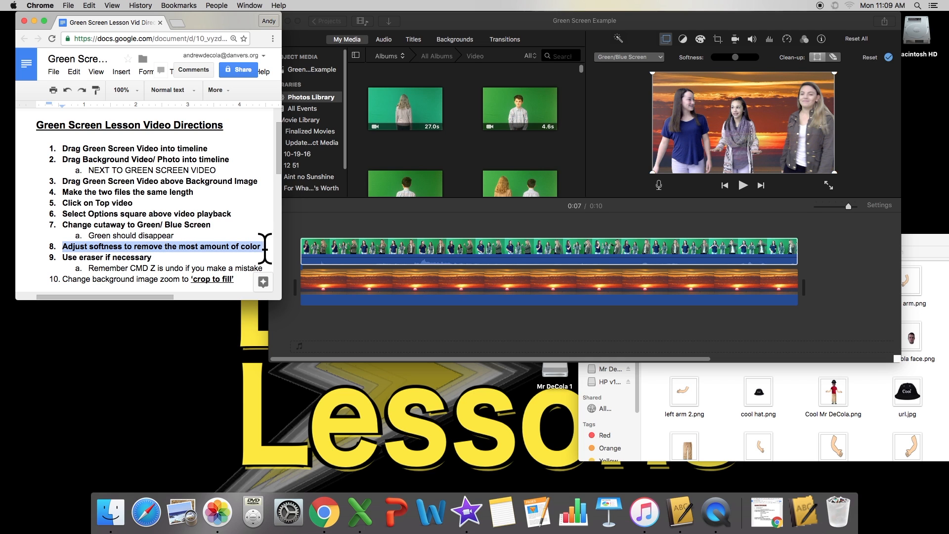
{"action": "left_click", "coordinate": [636, 23]}
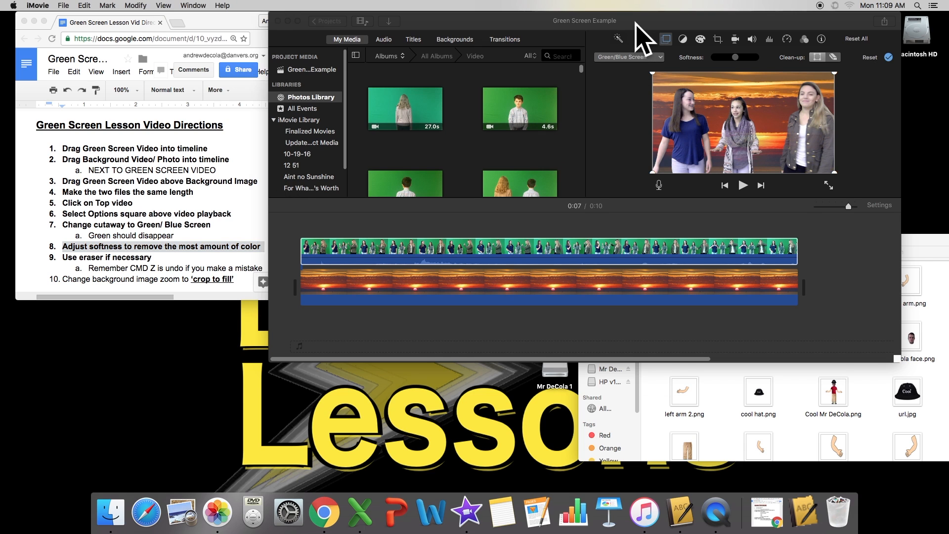
Drag the Green/Blue Screen Softness slider down to its minimum so the girls look solid.
{"action": "left_click_drag", "start_coordinate": [733, 55], "coordinate": [828, 68]}
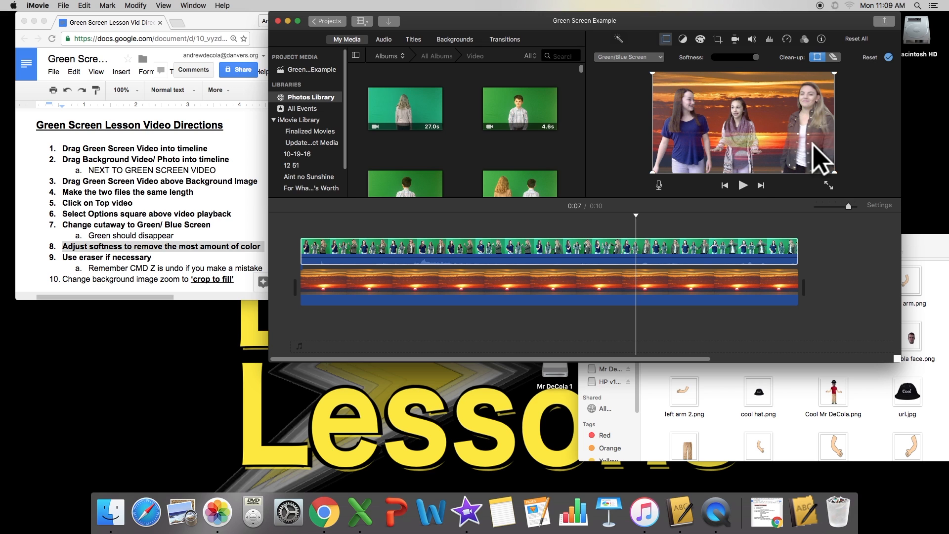
{"action": "left_click_drag", "start_coordinate": [755, 59], "coordinate": [697, 59]}
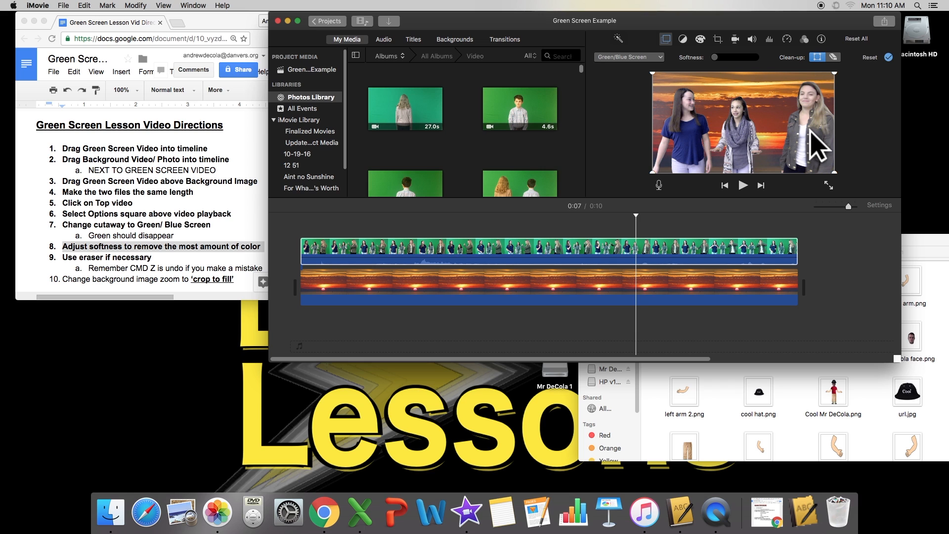
{"action": "left_click", "coordinate": [104, 257]}
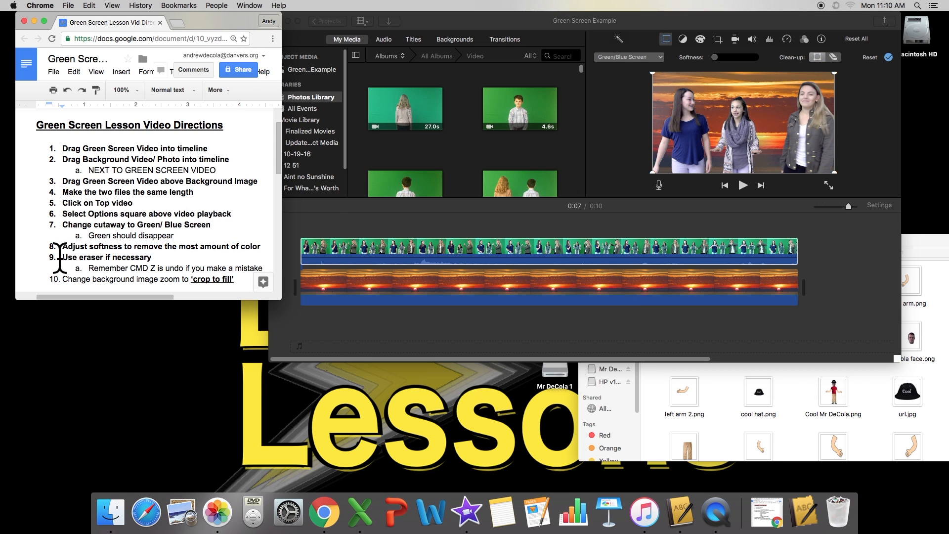
Highlight the eraser step in the directions, then turn on iMovie's clean-up eraser for the keyed clip.
{"action": "left_click_drag", "start_coordinate": [60, 257], "coordinate": [144, 255]}
{"action": "left_click", "coordinate": [160, 257]}
{"action": "left_click", "coordinate": [768, 26]}
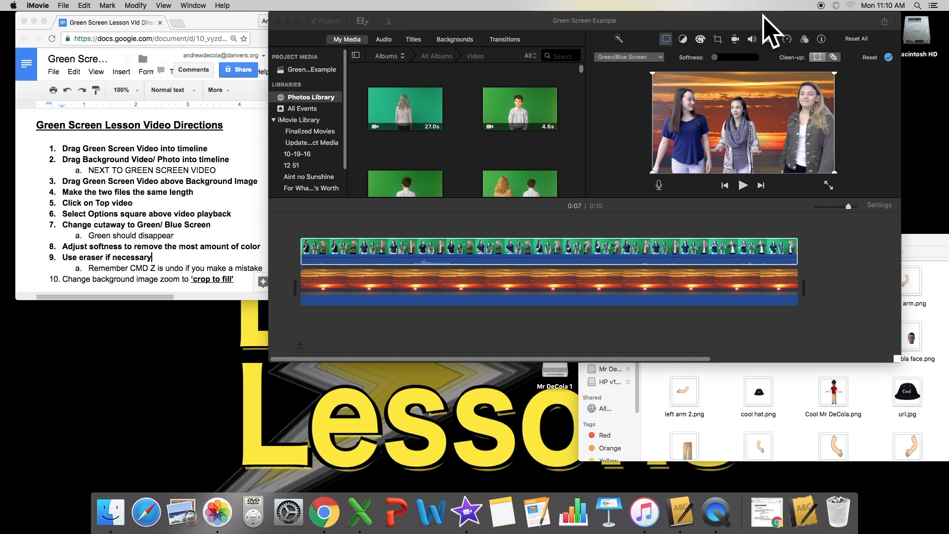
{"action": "left_click", "coordinate": [834, 57]}
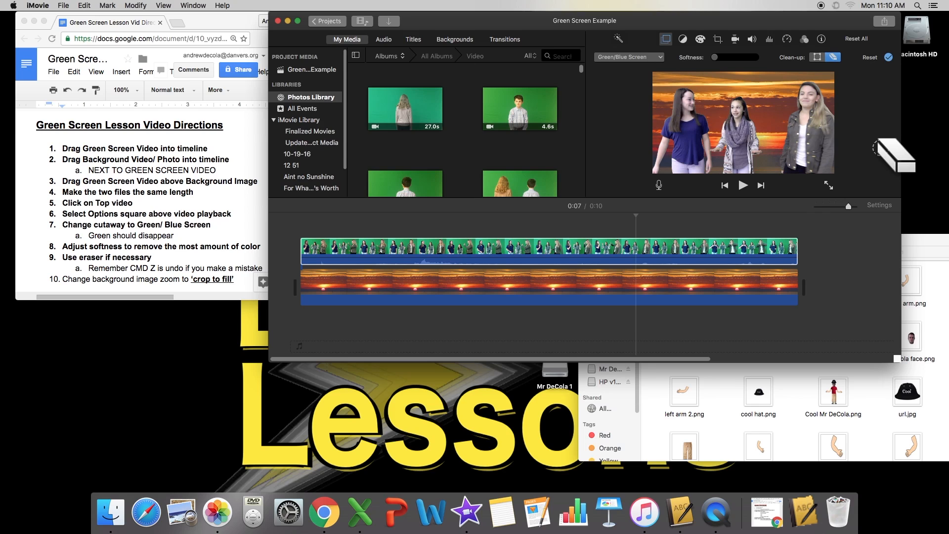
{"action": "left_click", "coordinate": [120, 278]}
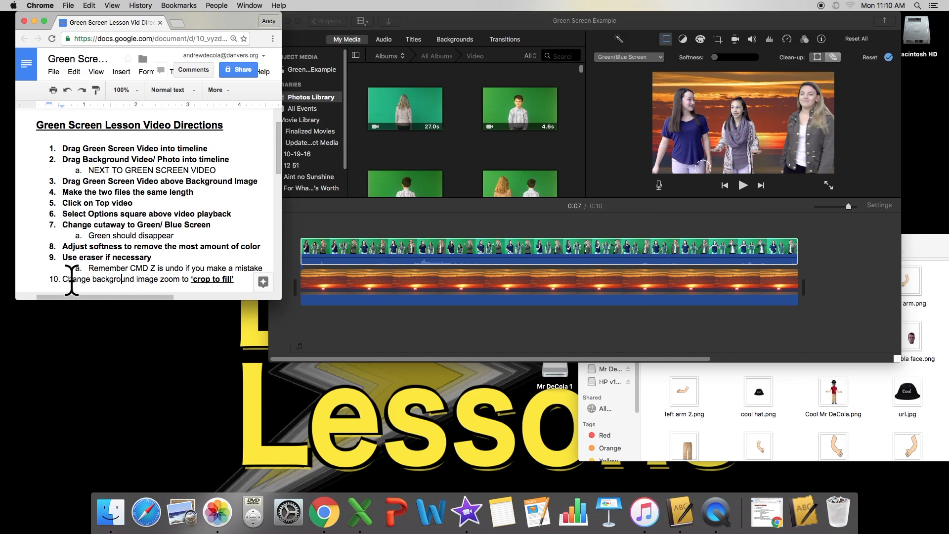
Highlight step 10 (crop to fill) in the directions and select the green-screen clip in iMovie.
{"action": "left_click_drag", "start_coordinate": [63, 279], "coordinate": [257, 284]}
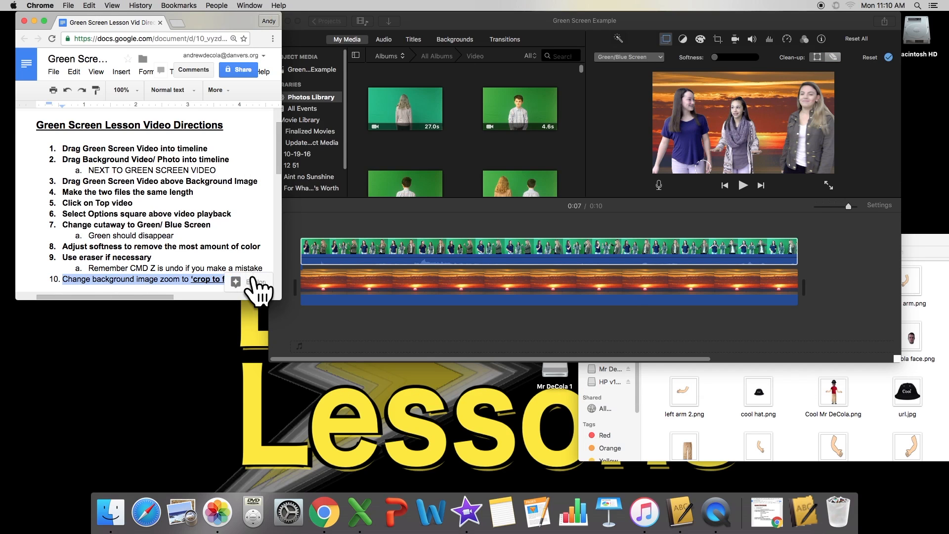
{"action": "scroll", "coordinate": [220, 211], "scroll_direction": "down", "scroll_amount": 2}
{"action": "left_click", "coordinate": [245, 225]}
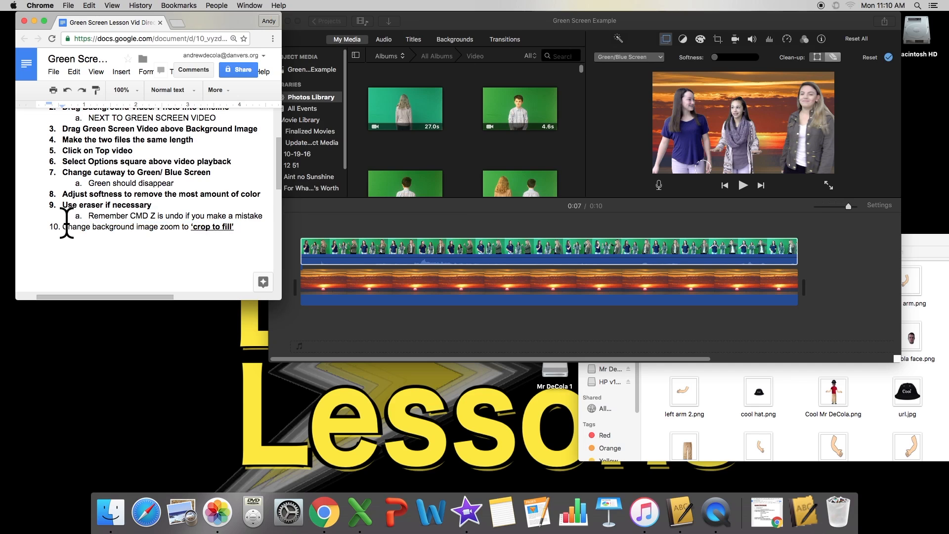
{"action": "left_click_drag", "start_coordinate": [63, 226], "coordinate": [236, 232]}
{"action": "left_click", "coordinate": [244, 227]}
{"action": "left_click_drag", "start_coordinate": [241, 228], "coordinate": [71, 226]}
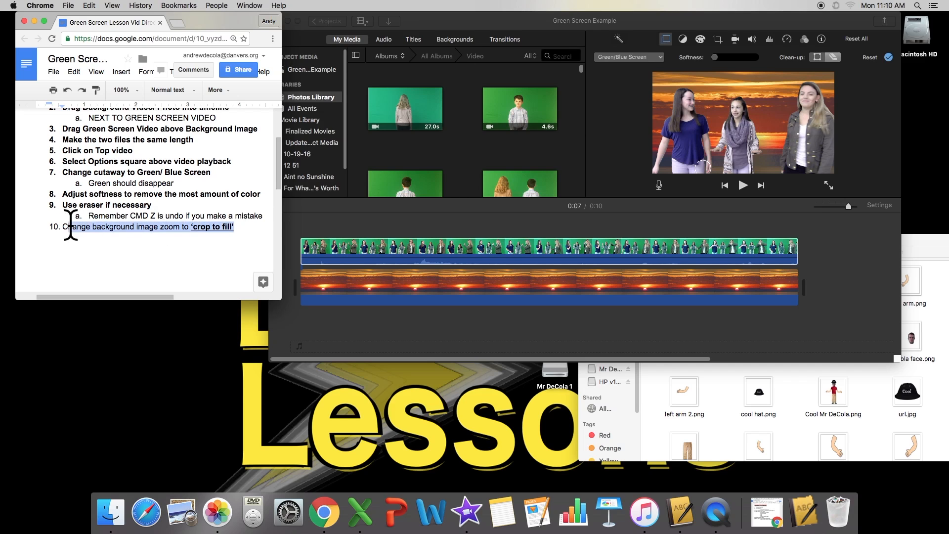
{"action": "left_click", "coordinate": [163, 242]}
{"action": "left_click_drag", "start_coordinate": [136, 228], "coordinate": [225, 228]}
{"action": "left_click", "coordinate": [226, 227]}
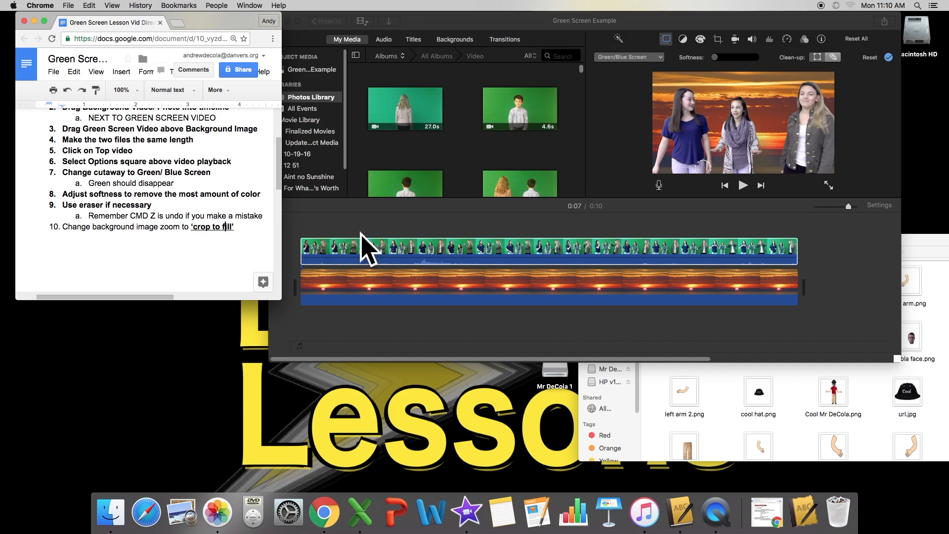
{"action": "left_click", "coordinate": [363, 245]}
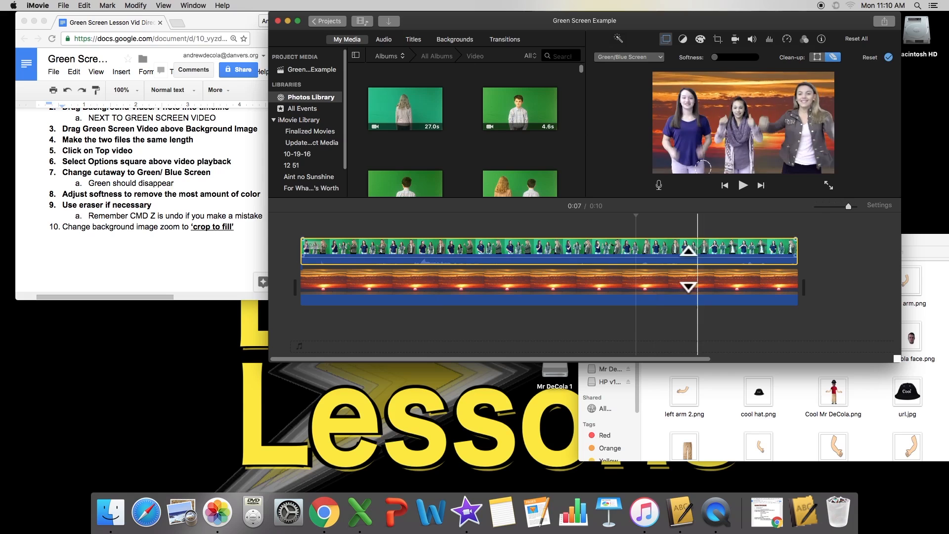
{"action": "left_click", "coordinate": [244, 225]}
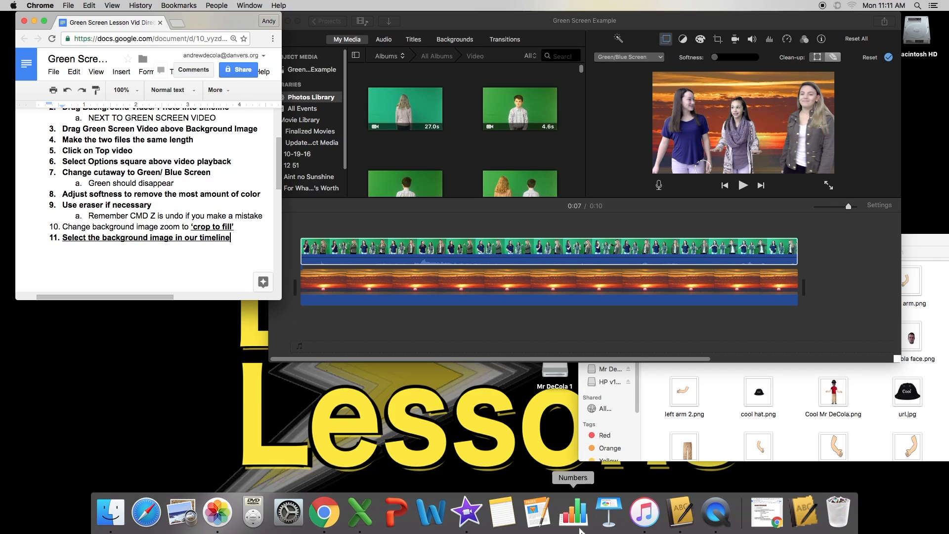
Apply Crop to Fill to the sunset background clip and confirm it.
{"action": "left_click", "coordinate": [590, 295]}
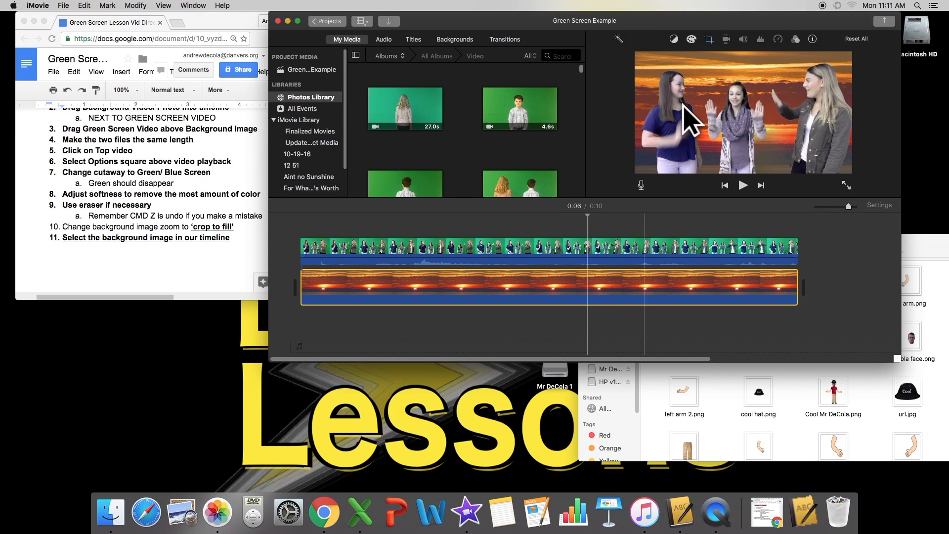
{"action": "left_click", "coordinate": [708, 39]}
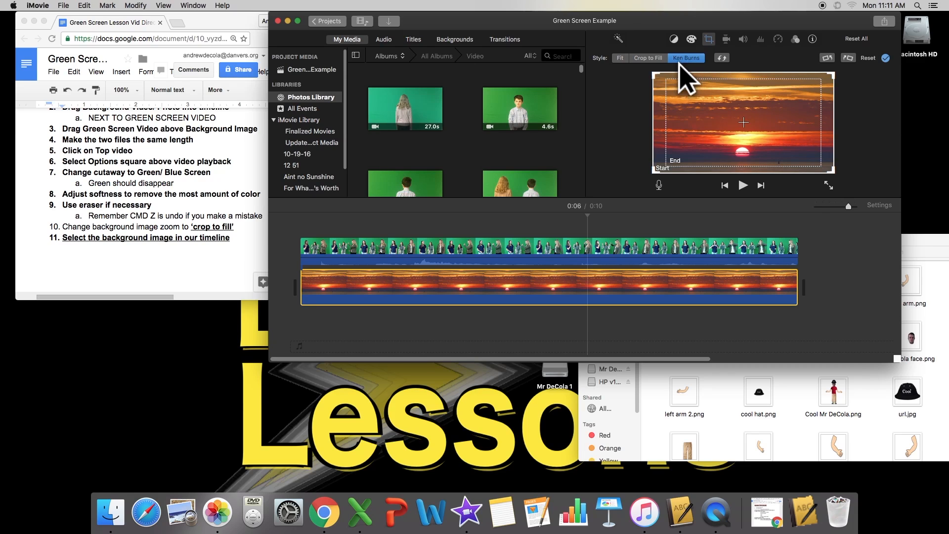
{"action": "left_click", "coordinate": [641, 58]}
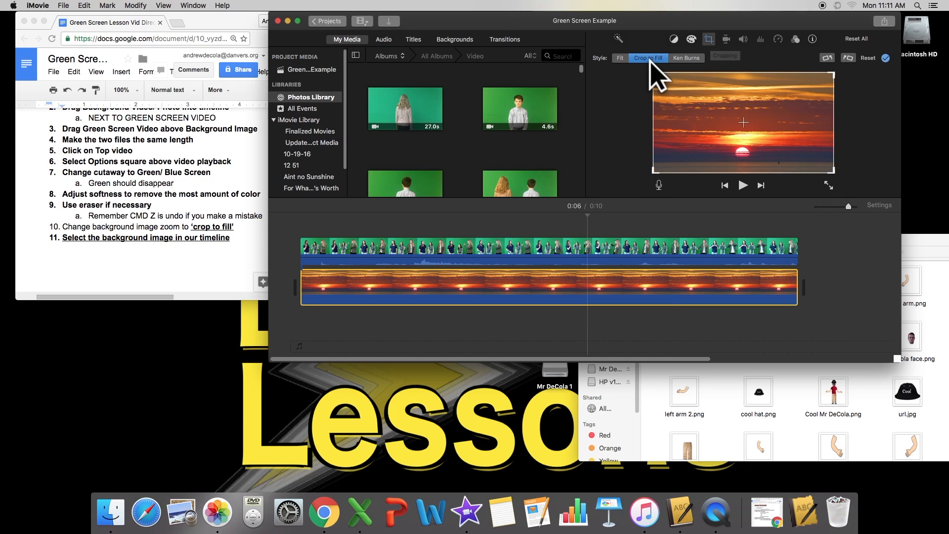
{"action": "left_click", "coordinate": [886, 58]}
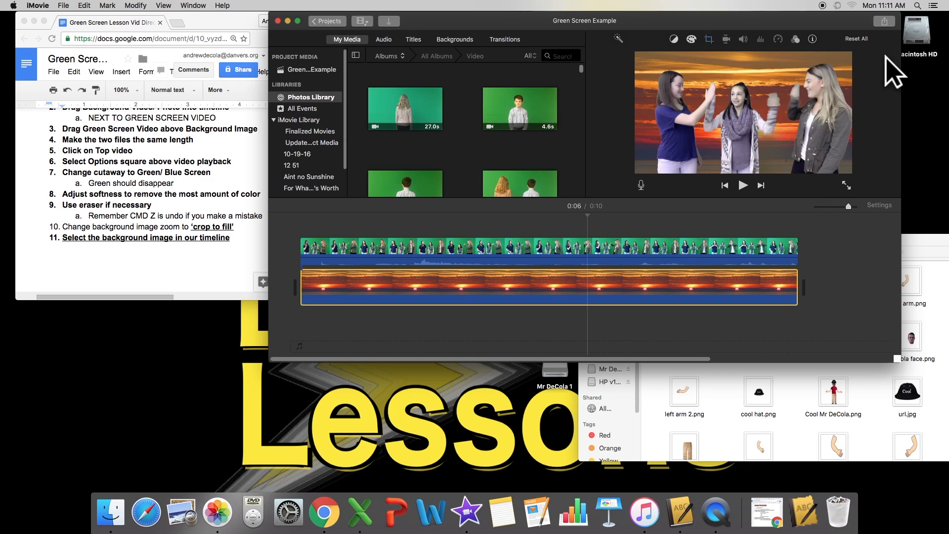
Play the project from near the start to preview the keyed girls over the sunset.
{"action": "left_click", "coordinate": [356, 232]}
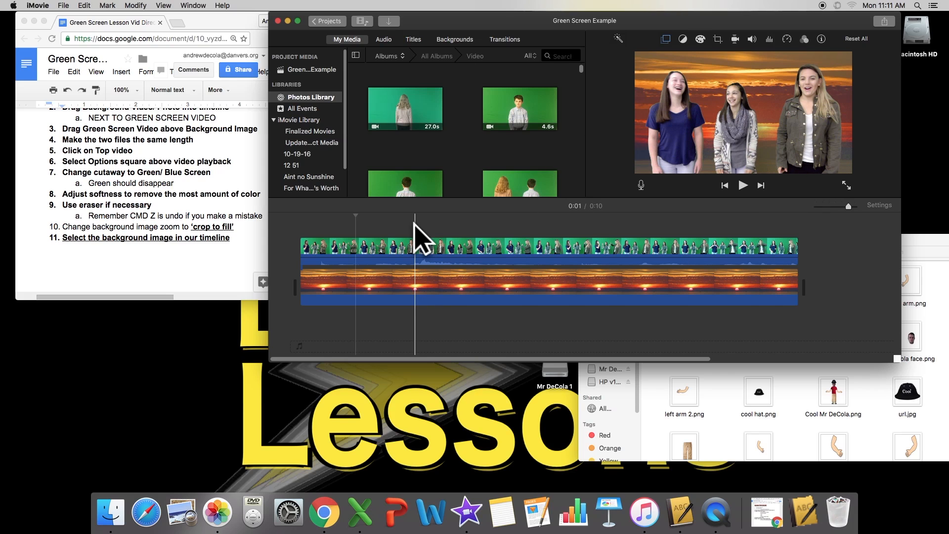
{"action": "left_click", "coordinate": [436, 247]}
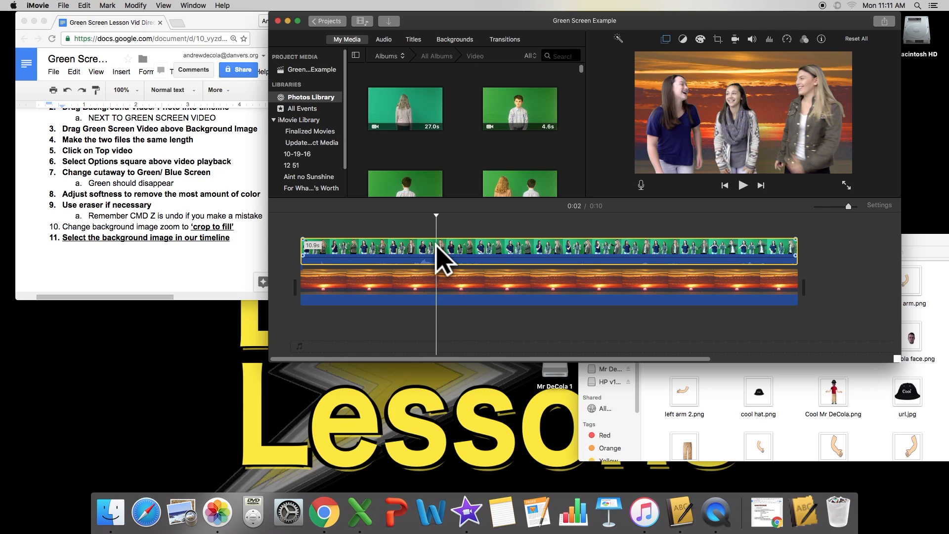
{"action": "key", "text": "space"}
{"action": "left_click", "coordinate": [458, 275]}
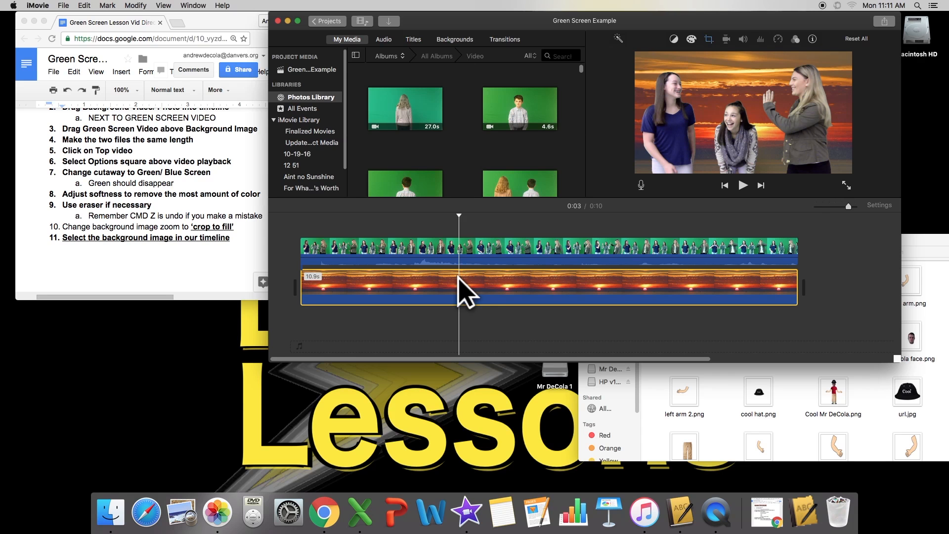